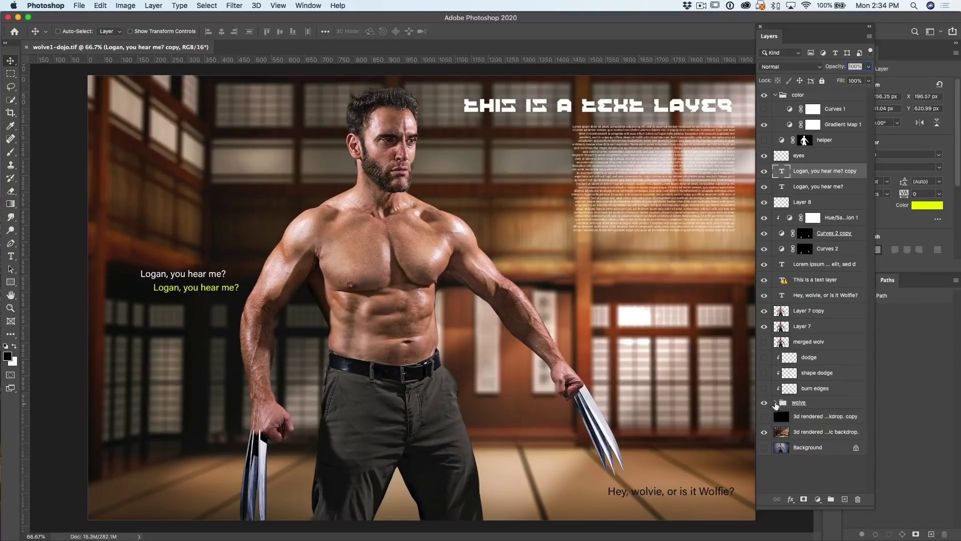
Filter the layer list to type layers, select all five text layers, and turn the filter off with them still selected.
{"action": "left_click", "coordinate": [775, 403]}
{"action": "scroll", "coordinate": [845, 337], "scroll_direction": "down", "scroll_amount": 3}
{"action": "scroll", "coordinate": [845, 341], "scroll_direction": "up", "scroll_amount": 3}
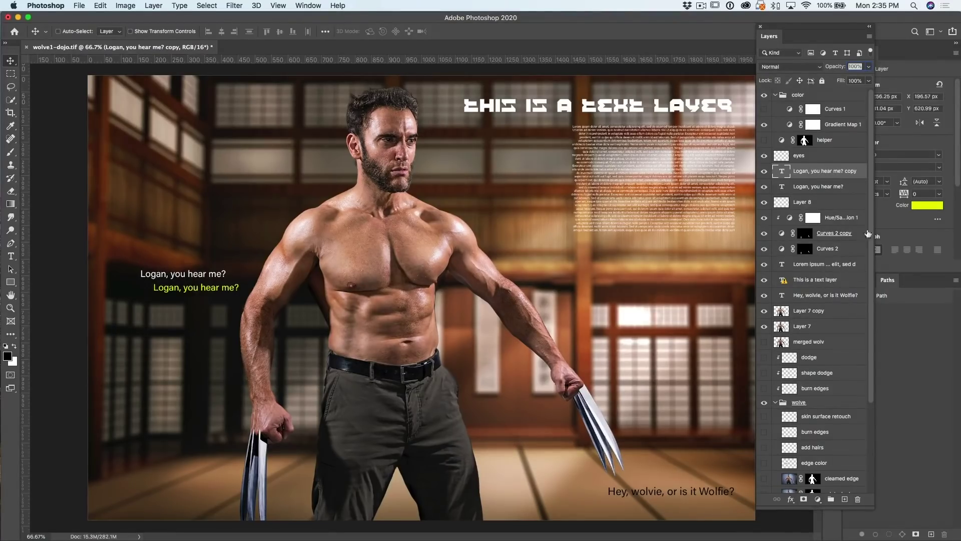
{"action": "left_click", "coordinate": [835, 53]}
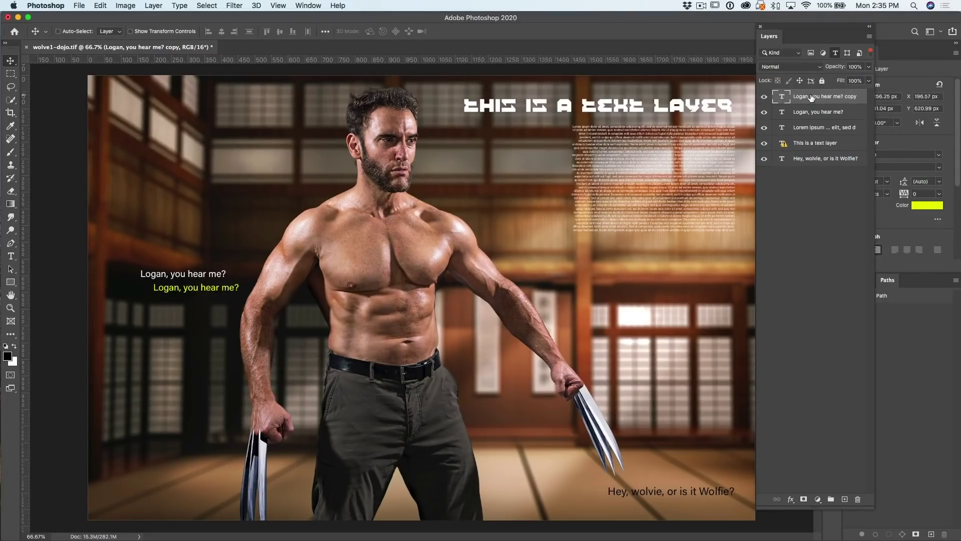
{"action": "left_click", "coordinate": [821, 159], "text": "shift"}
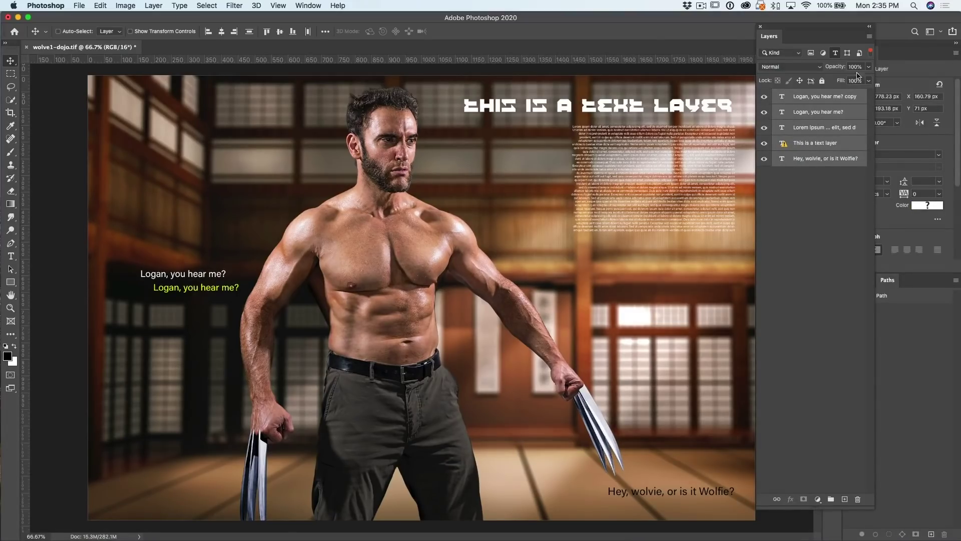
{"action": "left_click", "coordinate": [836, 53]}
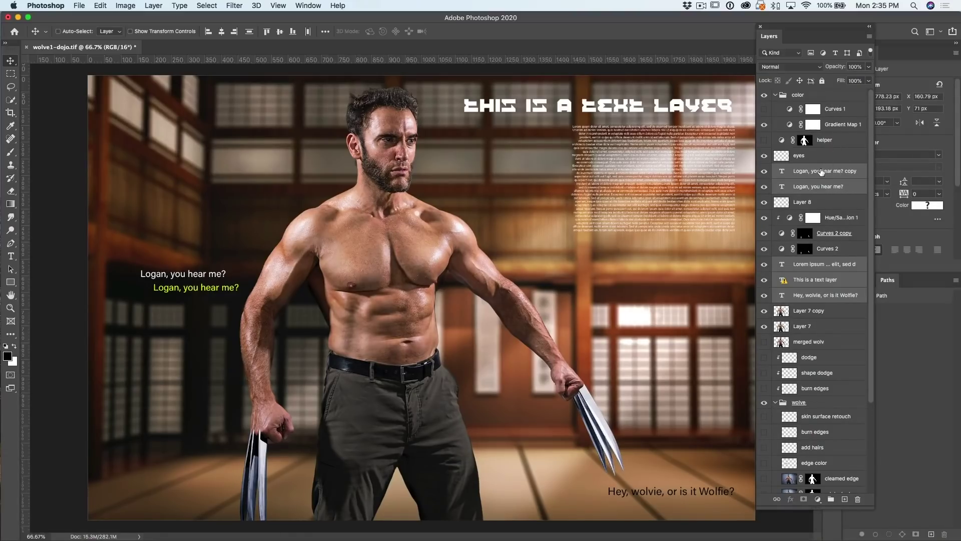
Move the selected text layers above the color group, group them as TEXT, and check the group by toggling its visibility.
{"action": "left_click_drag", "start_coordinate": [821, 172], "coordinate": [821, 90]}
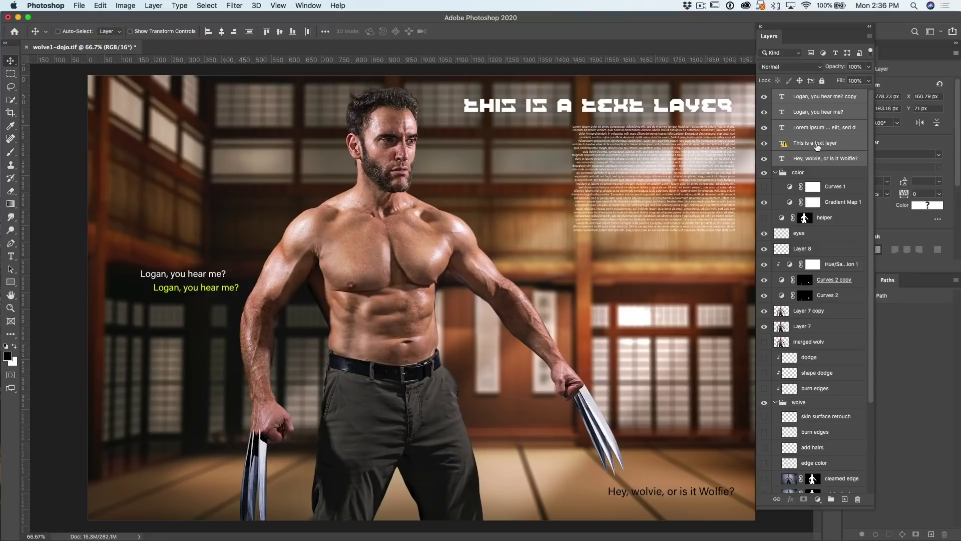
{"action": "key", "text": "super+g"}
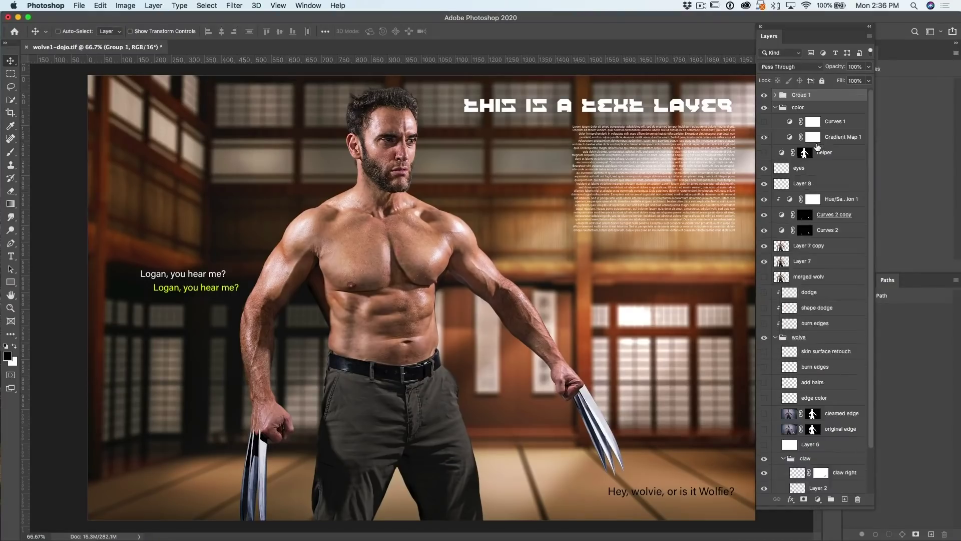
{"action": "type", "text": "TEXT"}
{"action": "key", "text": "Return"}
{"action": "left_click", "coordinate": [766, 96]}
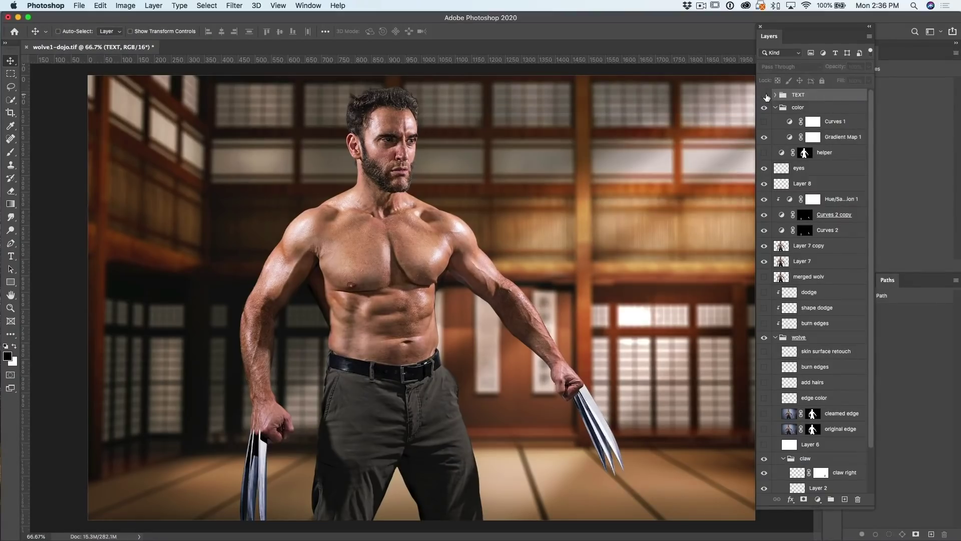
{"action": "left_click", "coordinate": [764, 95]}
{"action": "left_click", "coordinate": [775, 95]}
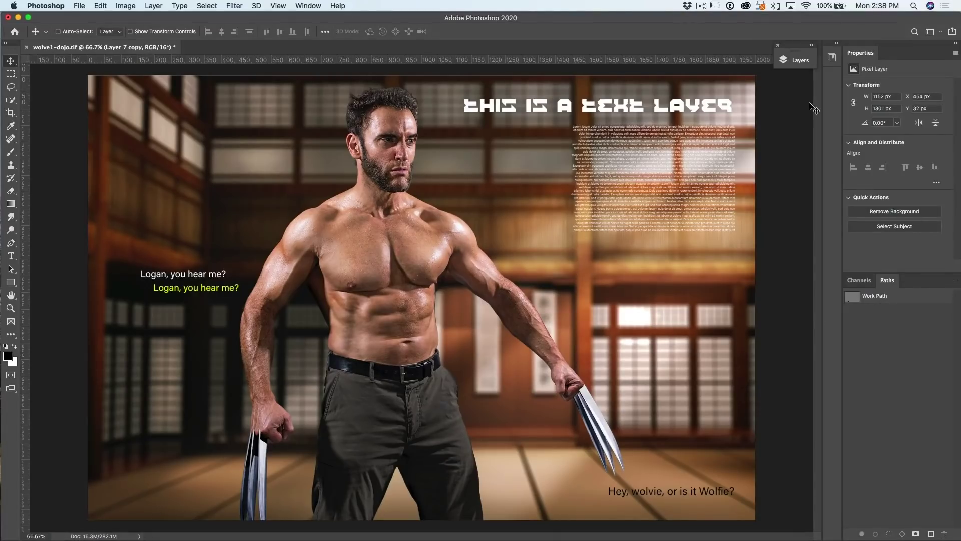
Add a Solid Color fill layer in bright yellow (f6ff00) directly above Layer 7 copy.
{"action": "left_click", "coordinate": [800, 60]}
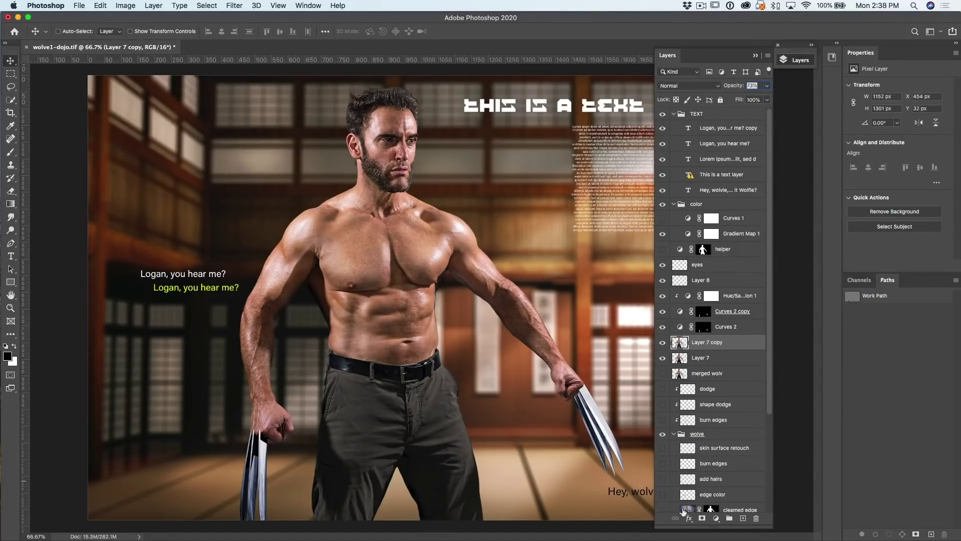
{"action": "left_click", "coordinate": [717, 518]}
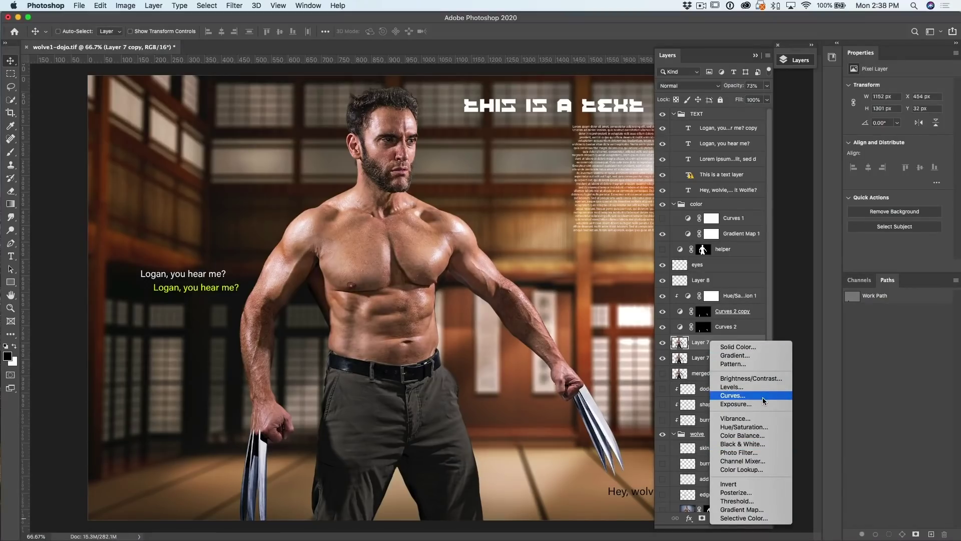
{"action": "left_click", "coordinate": [763, 350]}
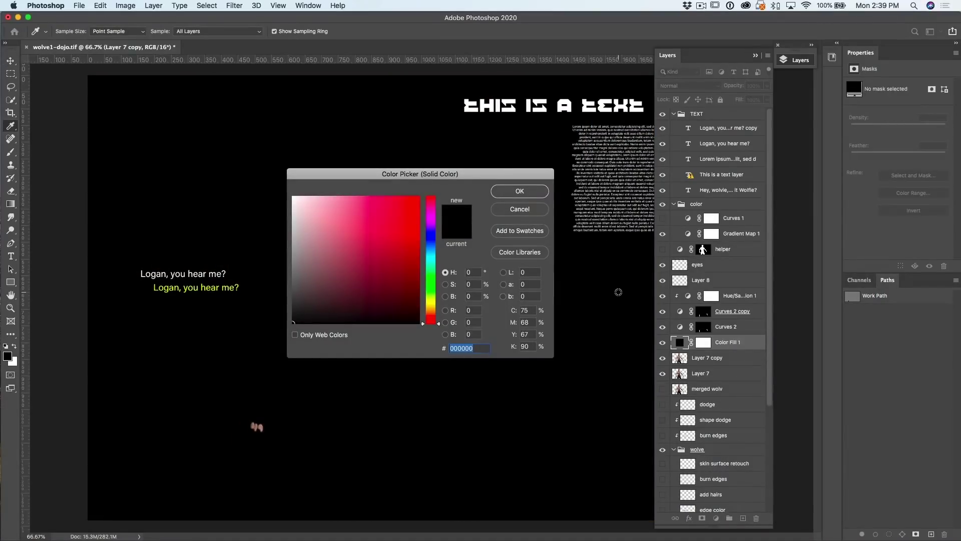
{"action": "left_click", "coordinate": [430, 302]}
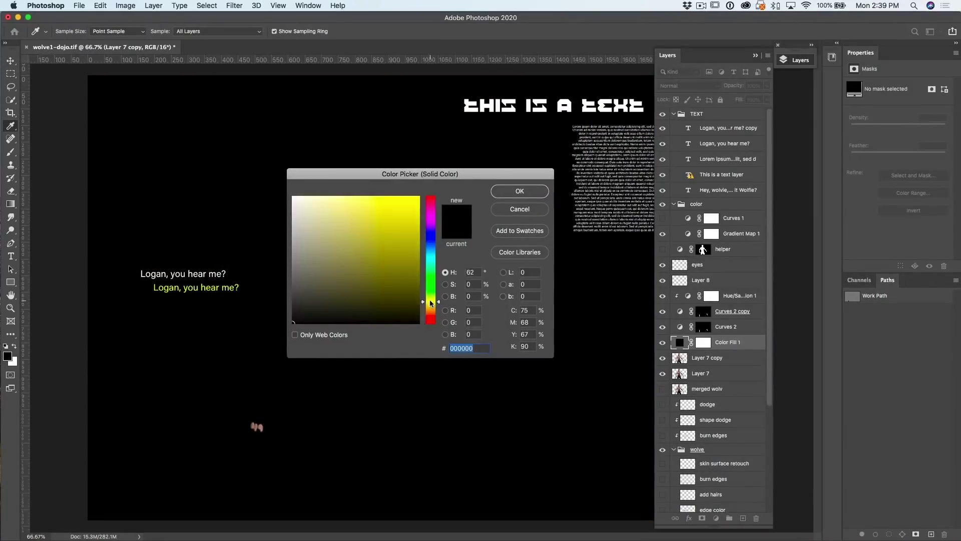
{"action": "left_click_drag", "start_coordinate": [412, 204], "coordinate": [420, 195]}
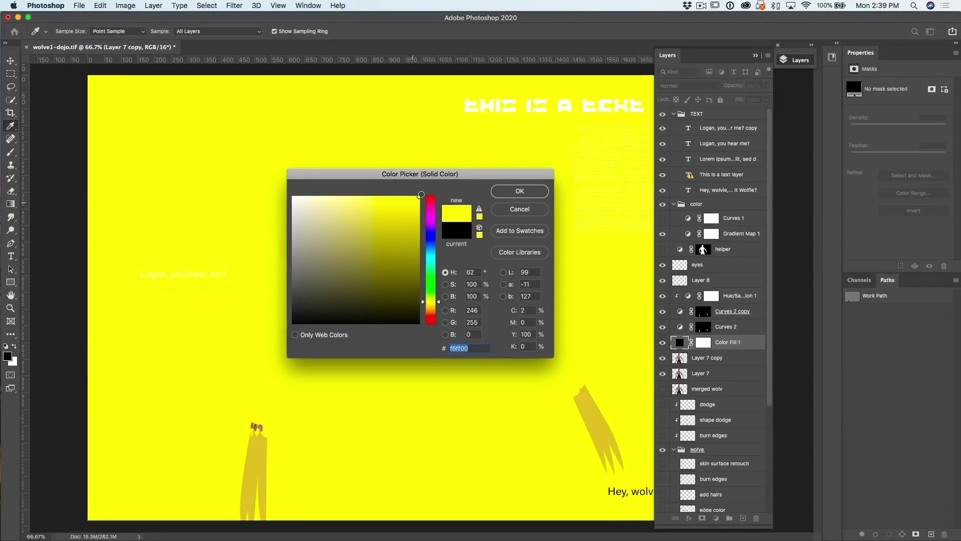
{"action": "left_click", "coordinate": [521, 191]}
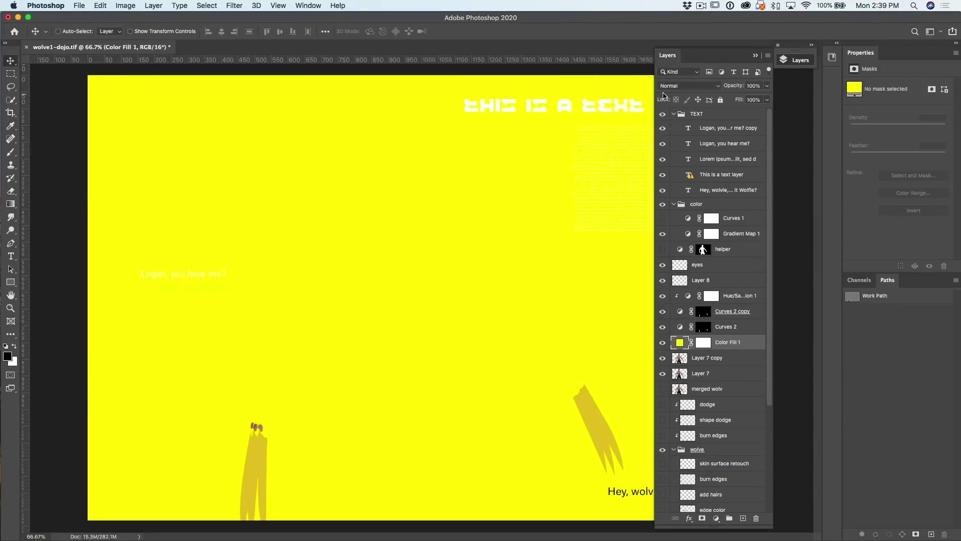
Set the yellow fill layer to Color blending mode at 15% opacity and compare the image with and without it.
{"action": "left_click", "coordinate": [699, 88]}
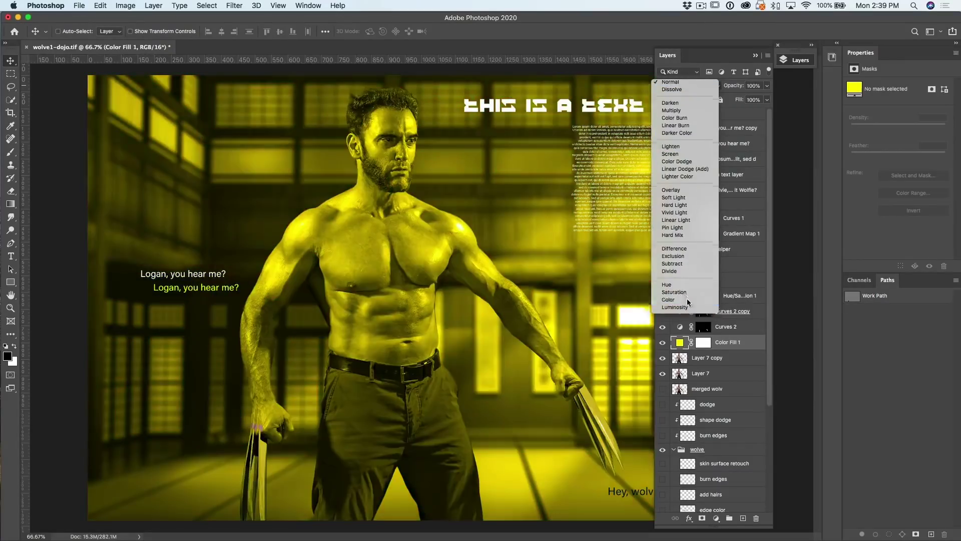
{"action": "left_click", "coordinate": [687, 300]}
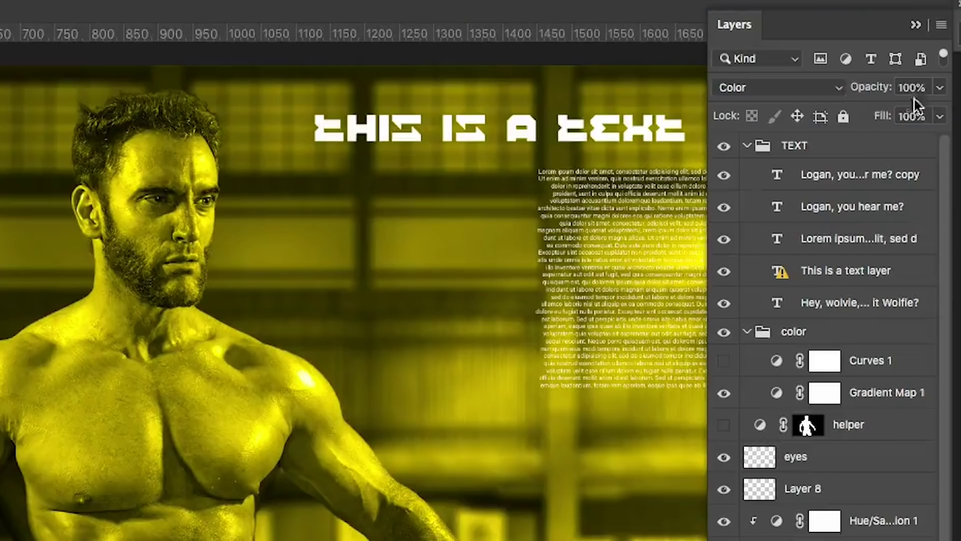
{"action": "left_click", "coordinate": [914, 87]}
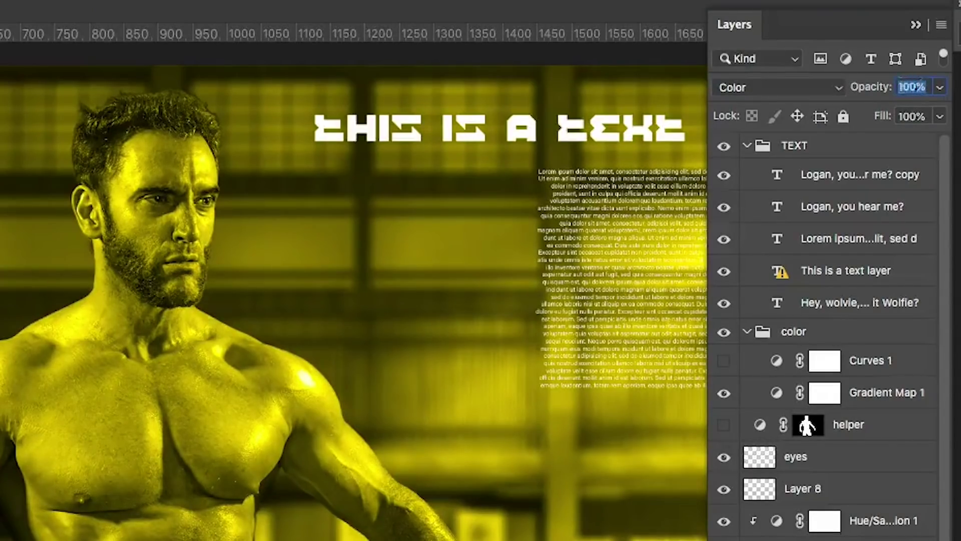
{"action": "mouse_move", "coordinate": [880, 90]}
{"action": "left_mouse_down"}
{"action": "mouse_move", "coordinate": [768, 107]}
{"action": "mouse_move", "coordinate": [876, 90]}
{"action": "left_mouse_up"}
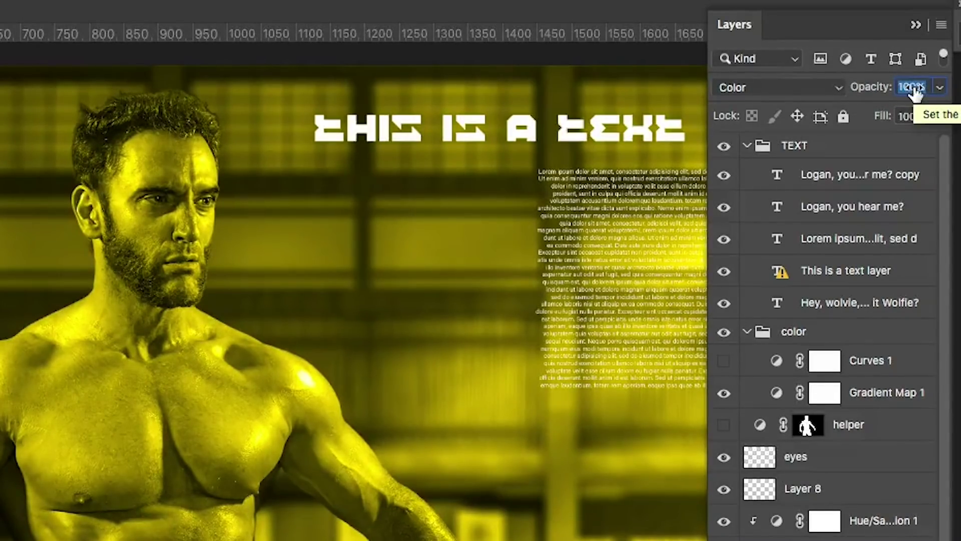
{"action": "left_click_drag", "start_coordinate": [884, 89], "coordinate": [926, 90]}
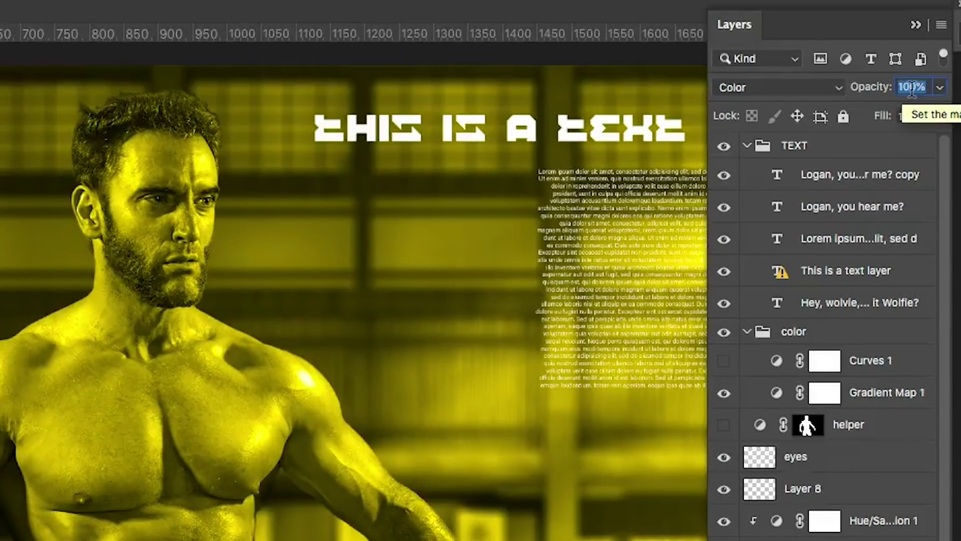
{"action": "left_click_drag", "start_coordinate": [882, 92], "coordinate": [832, 100]}
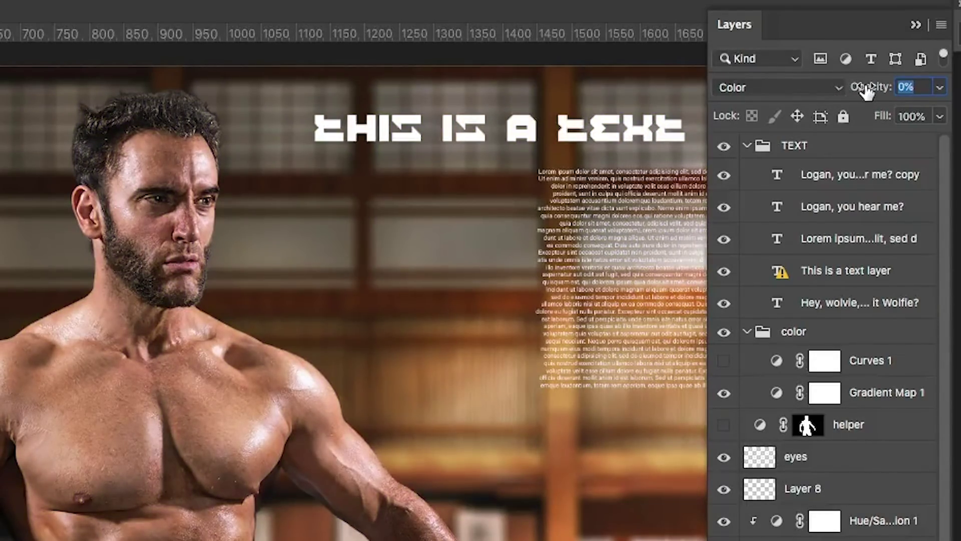
{"action": "left_click_drag", "start_coordinate": [866, 91], "coordinate": [960, 88]}
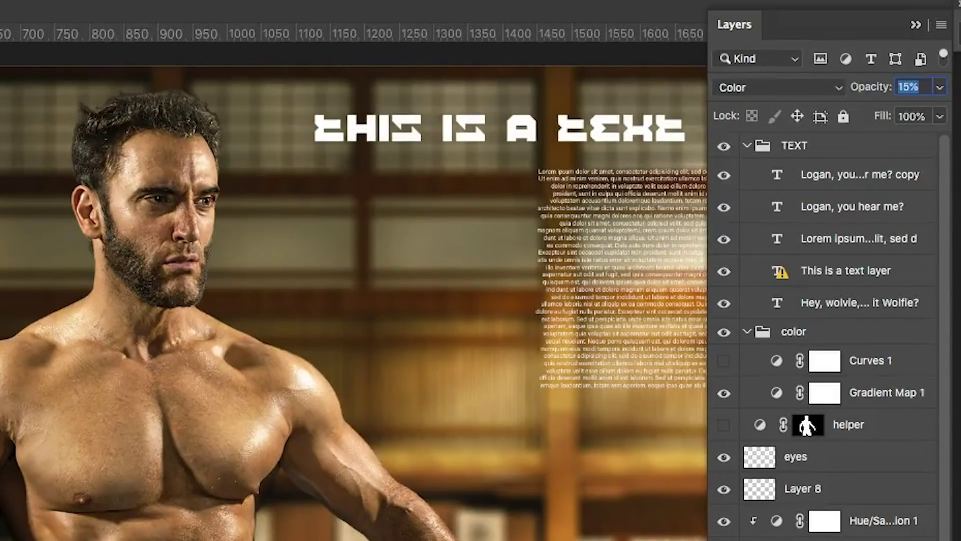
{"action": "key", "text": "super+comma"}
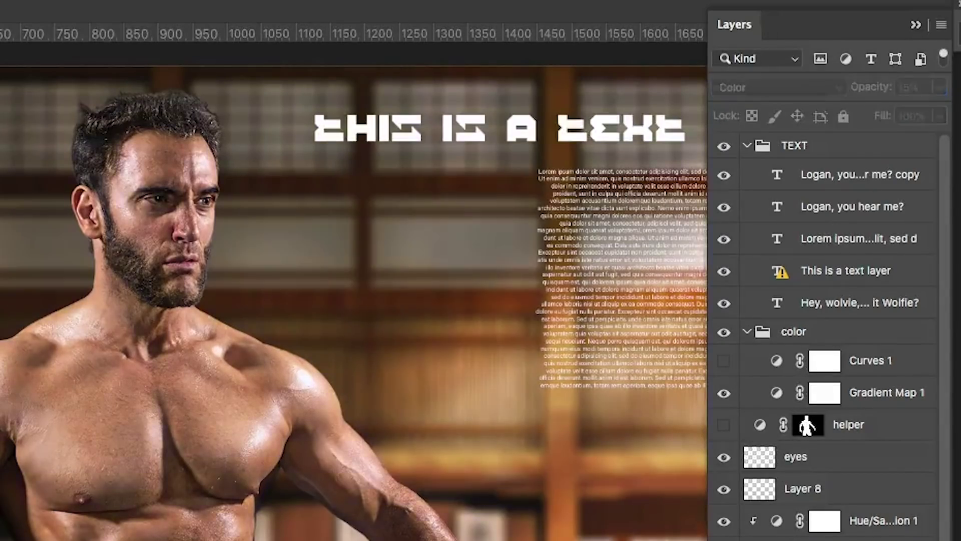
{"action": "key", "text": "super+comma"}
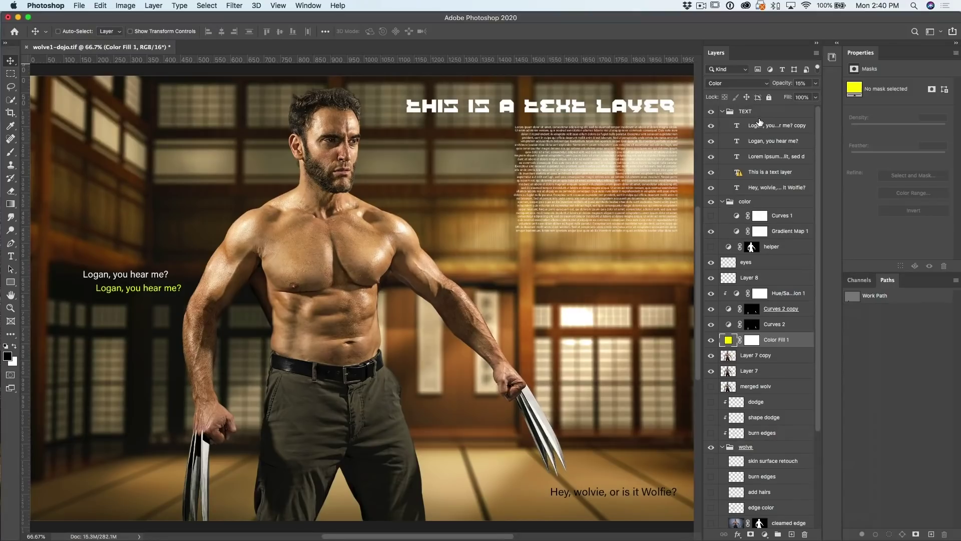
Add a Levels adjustment layer at the top of the color group with the black output level at 3.
{"action": "left_click", "coordinate": [752, 202]}
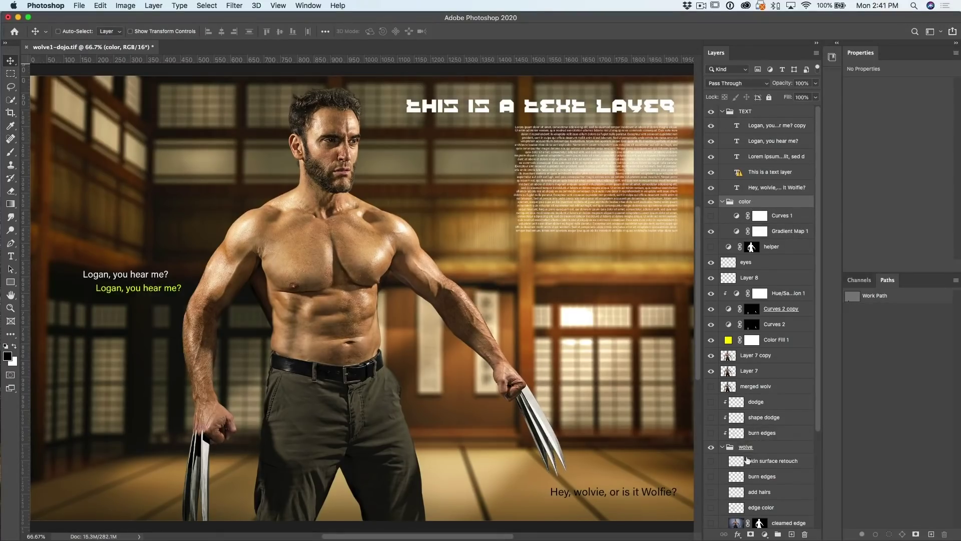
{"action": "left_click", "coordinate": [765, 534]}
{"action": "left_click", "coordinate": [764, 534]}
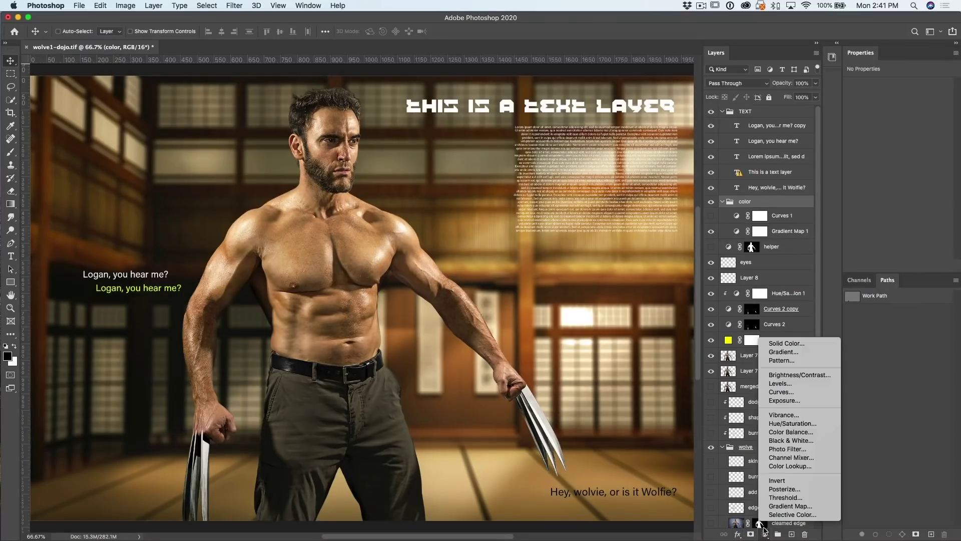
{"action": "left_click", "coordinate": [811, 383]}
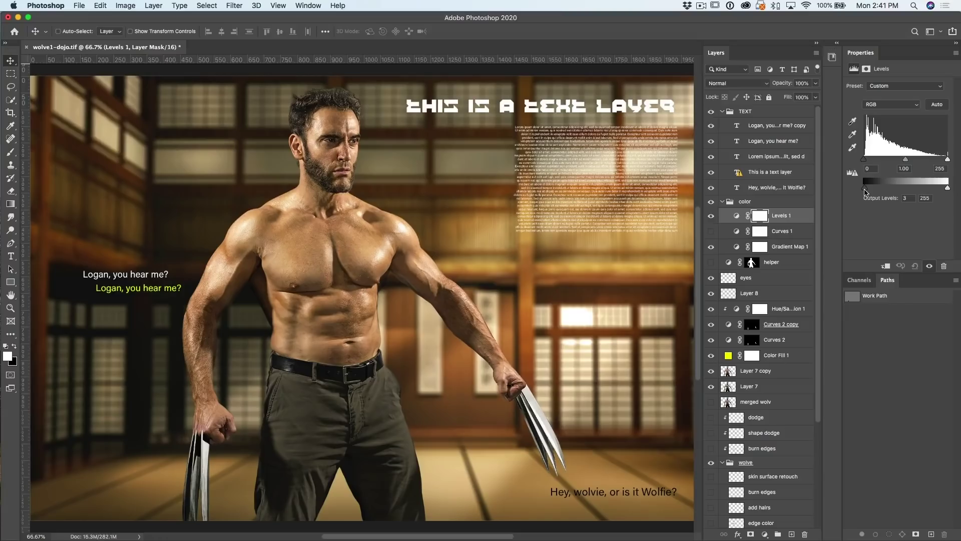
Preview the shadow and highlight clipping with the Levels black and white input sliders.
{"action": "mouse_move", "coordinate": [866, 163]}
{"action": "left_mouse_down"}
{"action": "mouse_move", "coordinate": [890, 159]}
{"action": "mouse_move", "coordinate": [857, 163]}
{"action": "left_mouse_up"}
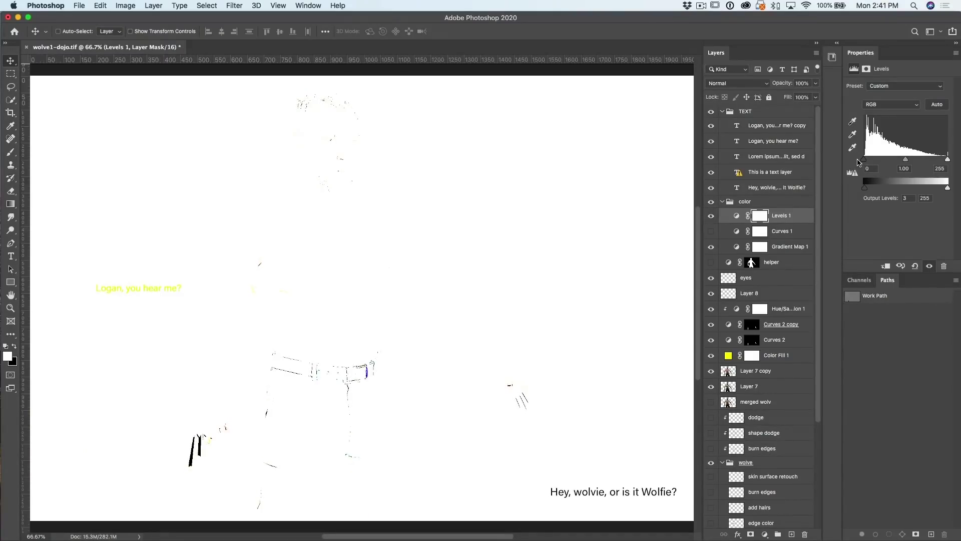
{"action": "left_click_drag", "start_coordinate": [858, 163], "coordinate": [858, 162]}
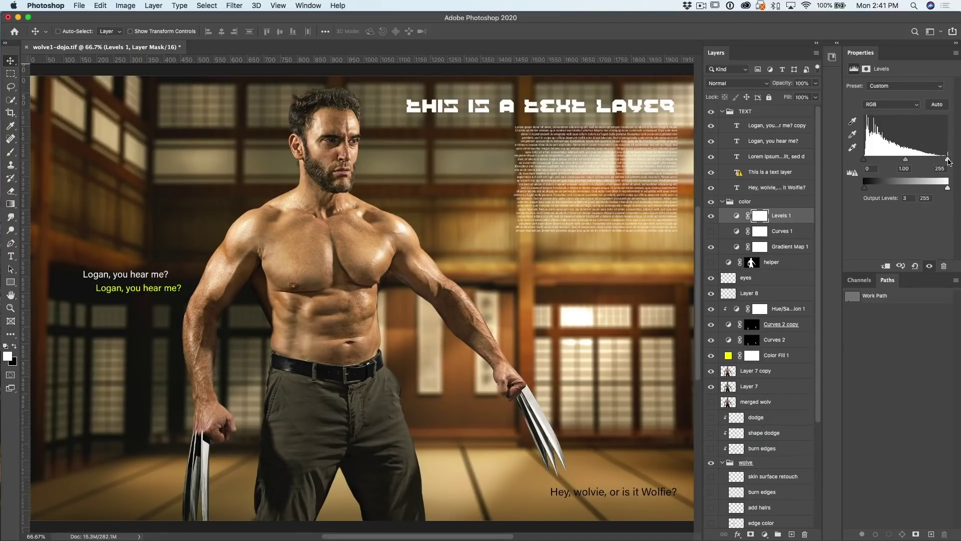
{"action": "mouse_move", "coordinate": [948, 160]}
{"action": "left_mouse_down"}
{"action": "mouse_move", "coordinate": [913, 176]}
{"action": "mouse_move", "coordinate": [960, 160]}
{"action": "left_mouse_up"}
Load the composite RGB channel's luminosity as a selection.
{"action": "left_click", "coordinate": [861, 282]}
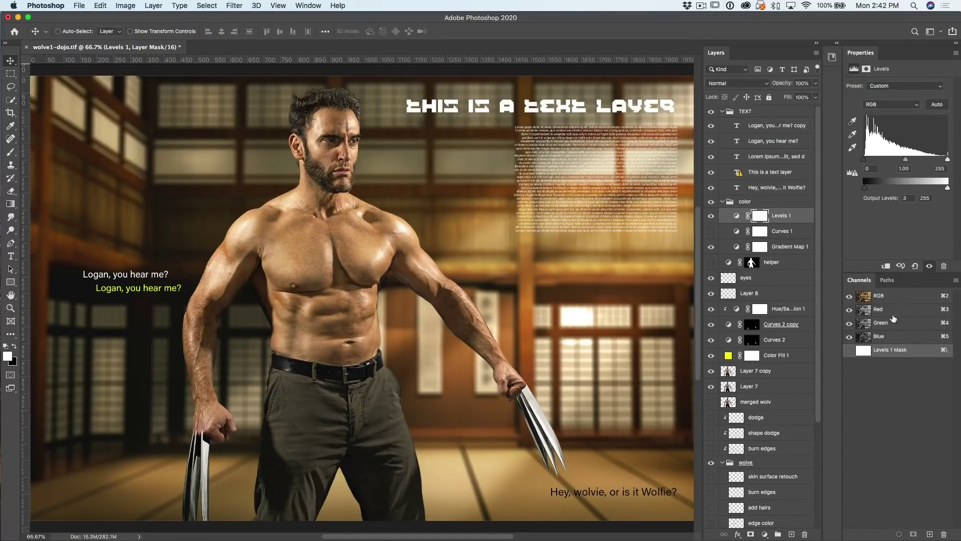
{"action": "left_click", "coordinate": [890, 299]}
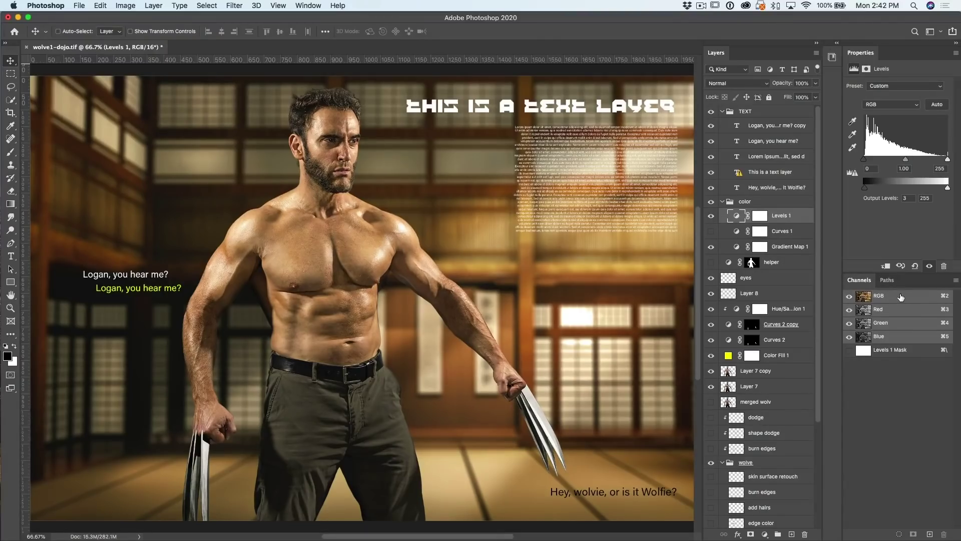
{"action": "left_click", "coordinate": [864, 299], "text": "super"}
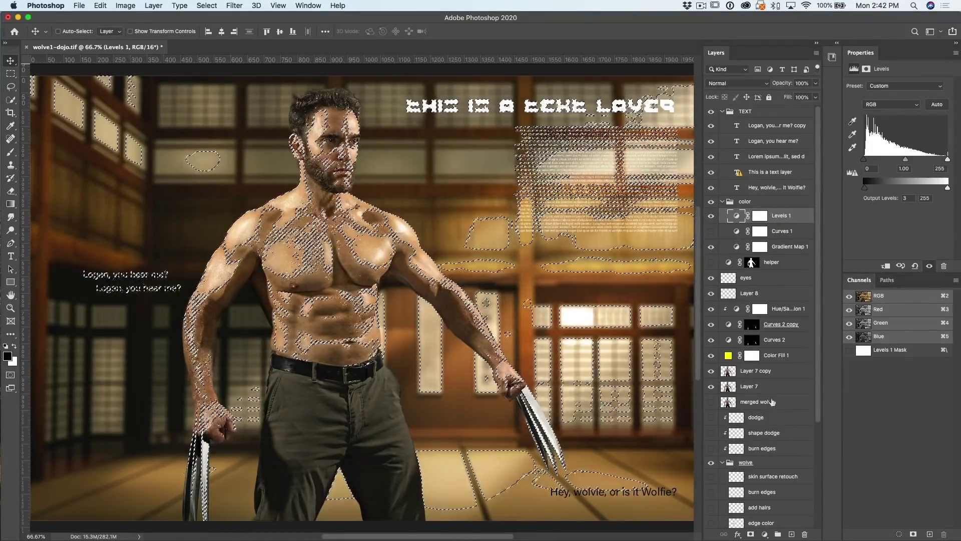
Create a new layer at the top of the TEXT group, fill the luminosity selection with white, and deselect.
{"action": "left_click", "coordinate": [780, 116]}
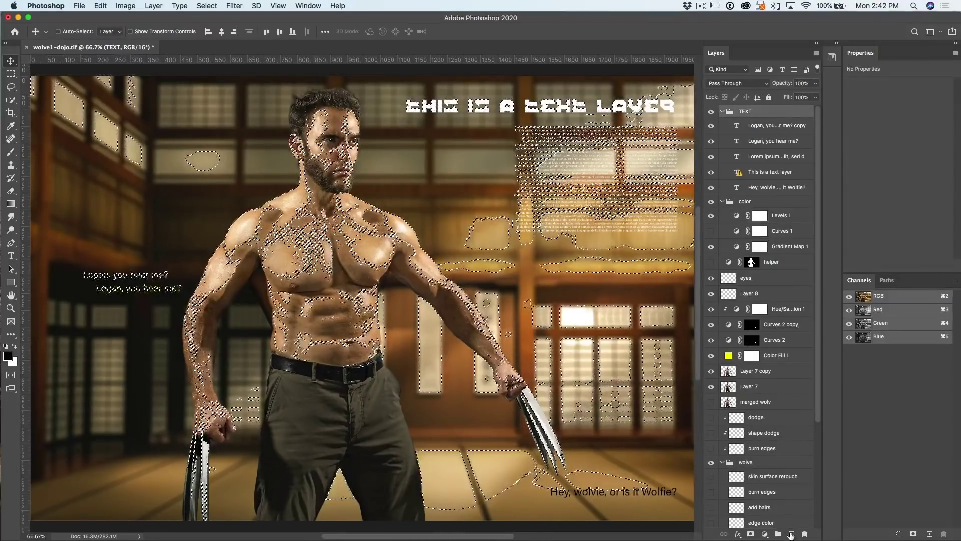
{"action": "left_click", "coordinate": [791, 534]}
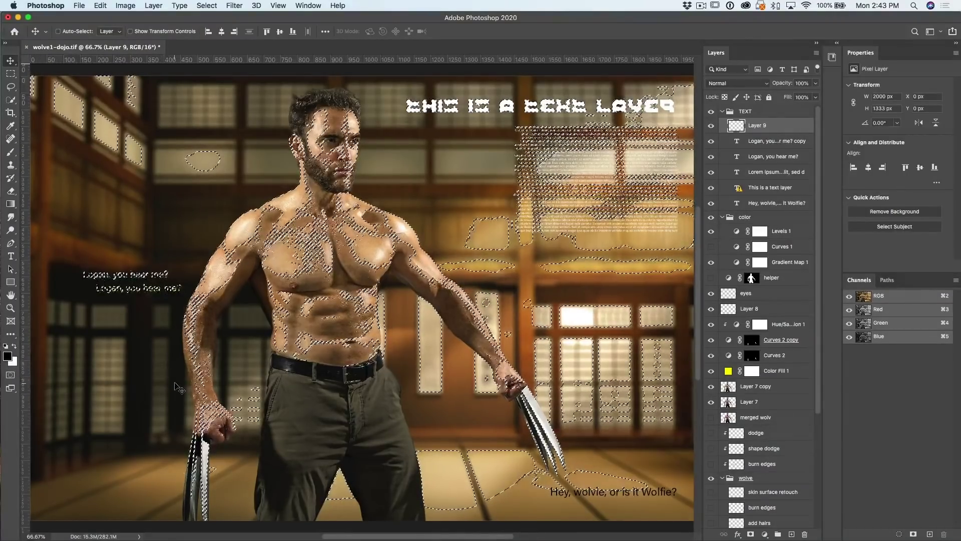
{"action": "key", "text": "super+BackSpace"}
{"action": "key", "text": "super+d"}
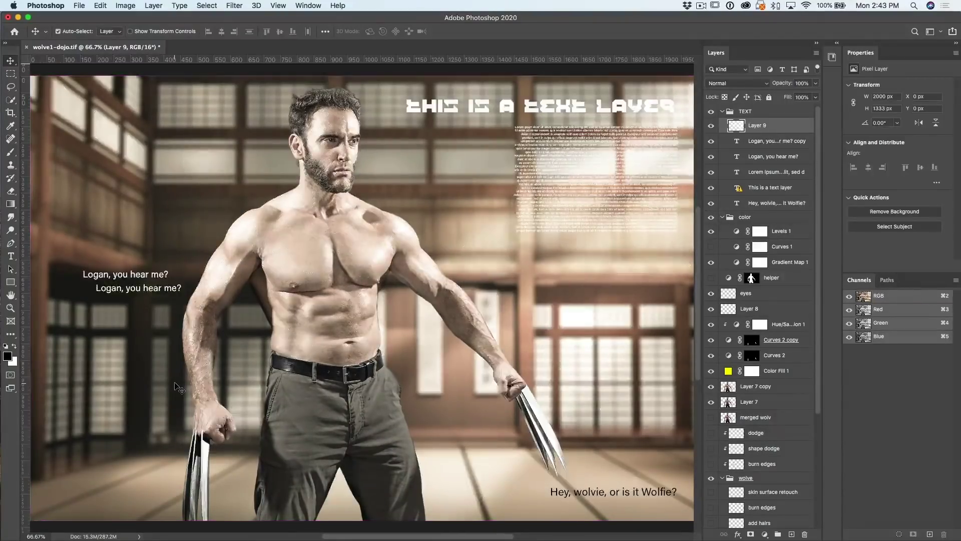
Toggle the white-filled layer's visibility to compare the image with and without the brightening.
{"action": "left_click", "coordinate": [711, 126]}
{"action": "left_click", "coordinate": [711, 126]}
{"action": "left_click", "coordinate": [711, 126]}
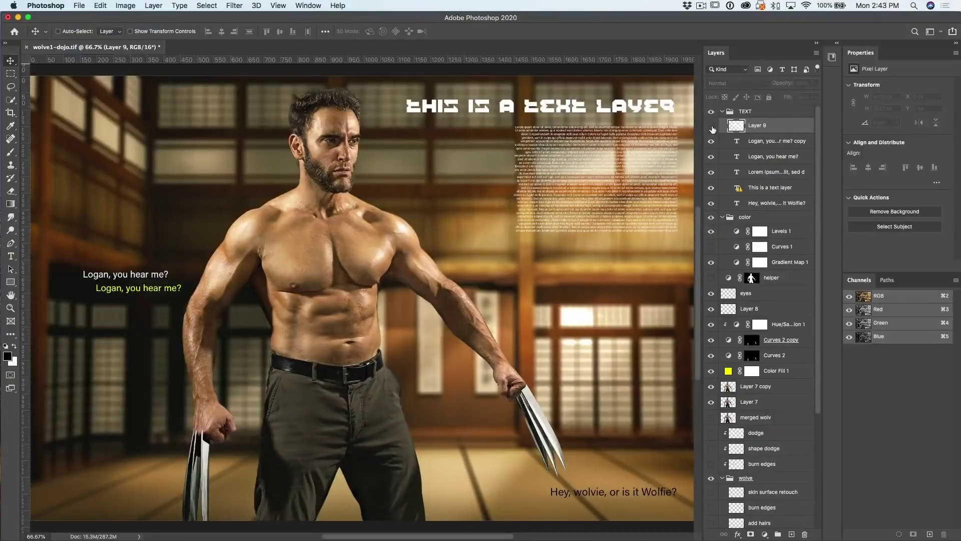
Make the white-filled layer in the TEXT group visible again.
{"action": "left_click", "coordinate": [711, 126]}
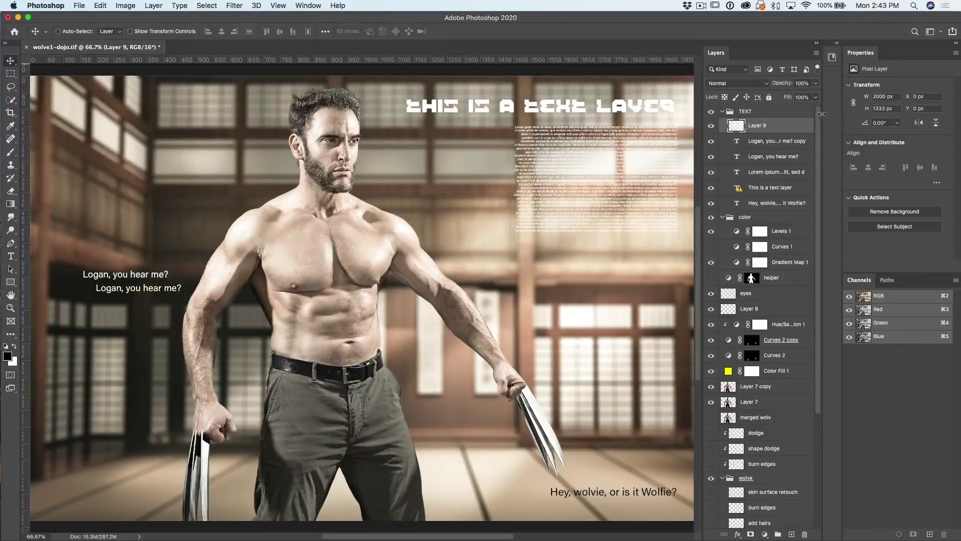
{"action": "scroll", "coordinate": [791, 321], "scroll_direction": "down", "scroll_amount": 10}
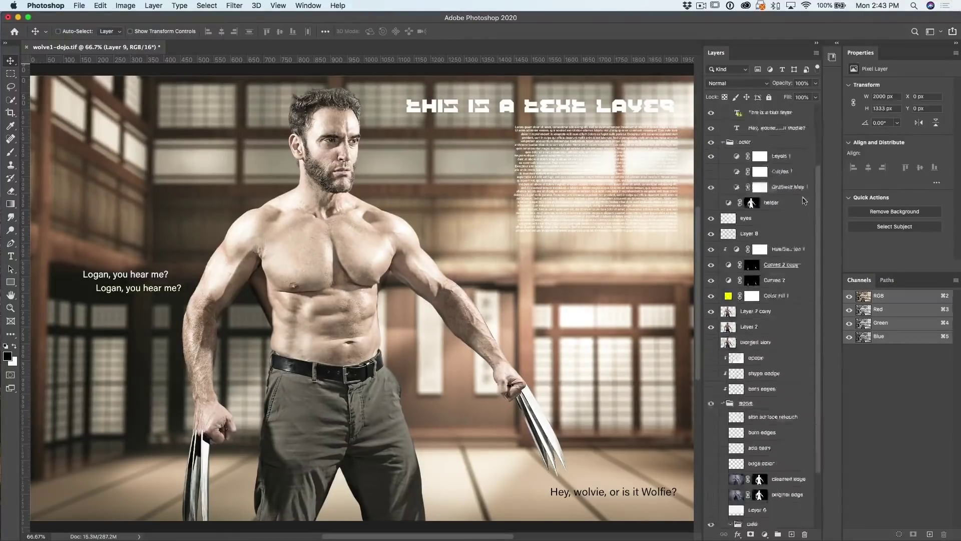
{"action": "left_click_drag", "start_coordinate": [828, 244], "coordinate": [863, 131]}
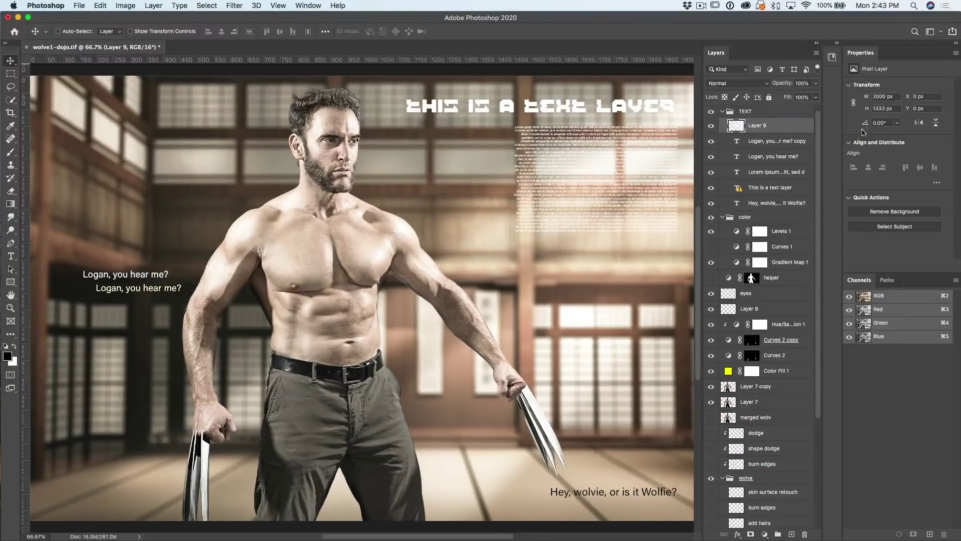
Isolate the white-filled layer by hiding all other layers, and restore the visibility of the other layers.
{"action": "right_click", "coordinate": [711, 126]}
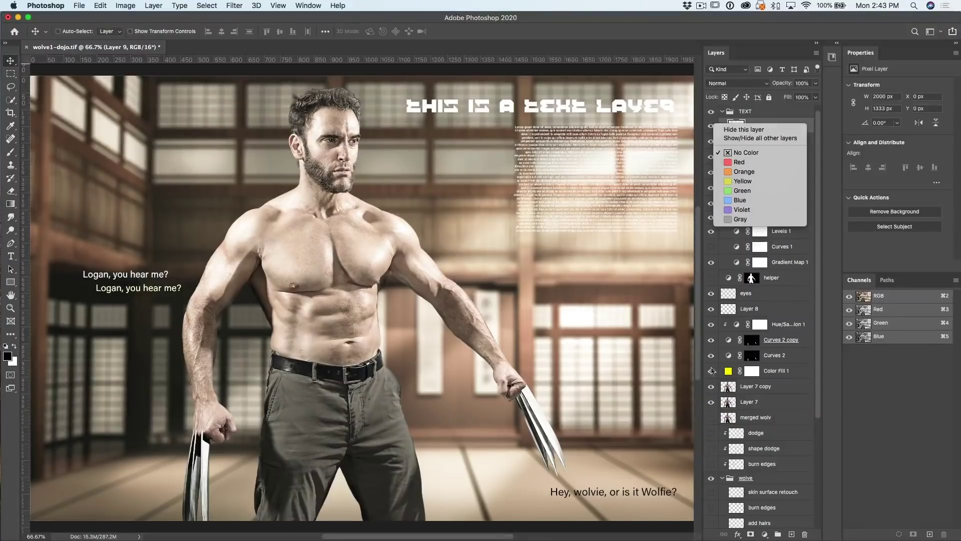
{"action": "left_click", "coordinate": [707, 126]}
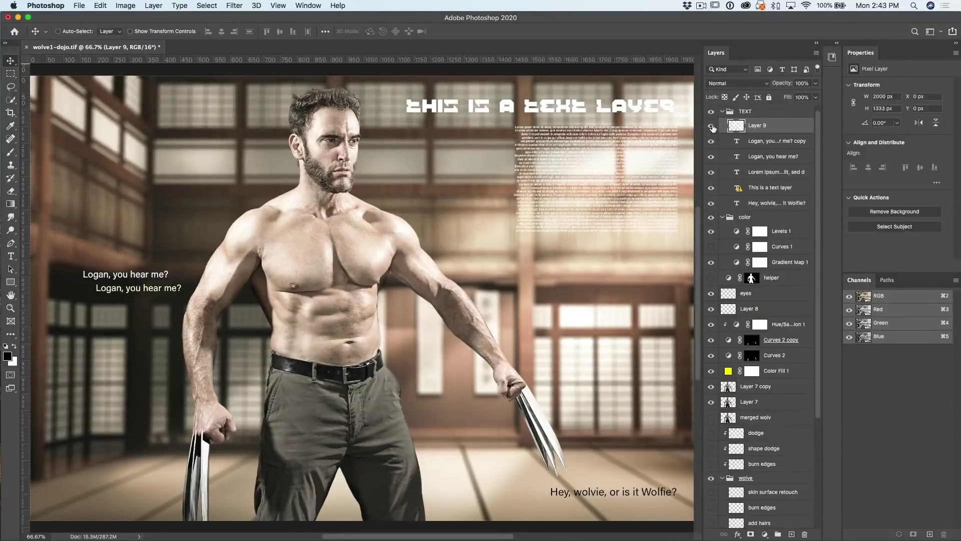
{"action": "left_click", "coordinate": [712, 126], "text": "alt"}
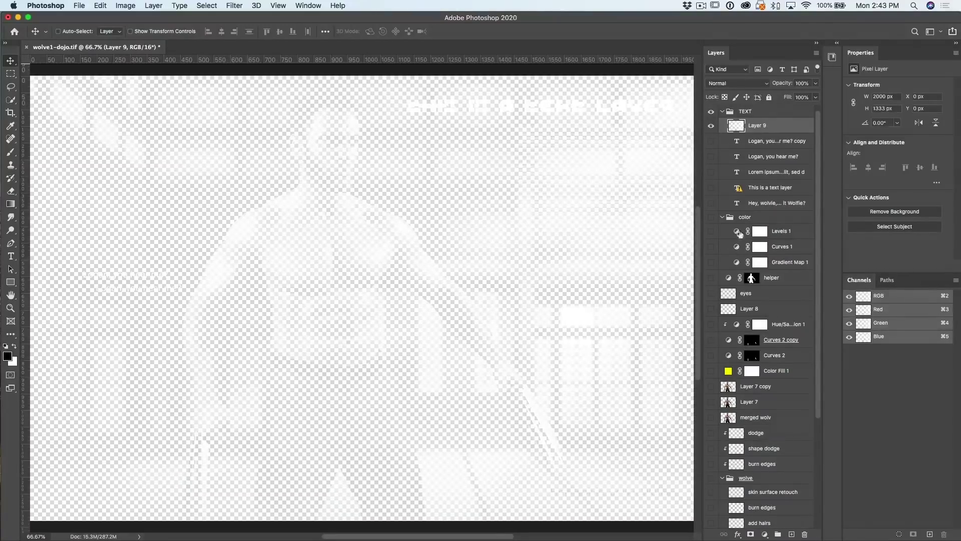
{"action": "left_click", "coordinate": [711, 126], "text": "alt"}
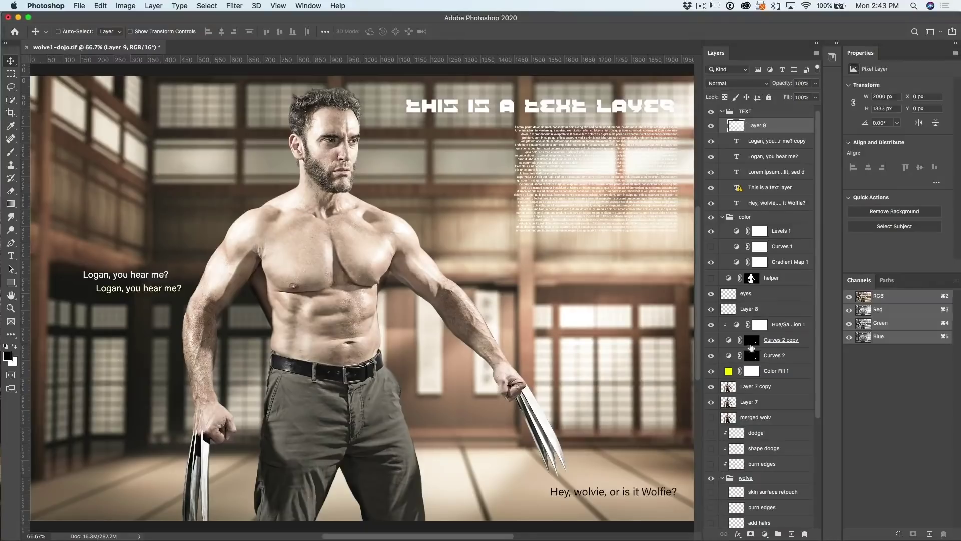
Compare the image with and without the white-filled layer and set its blending mode to Overlay.
{"action": "left_click", "coordinate": [711, 126]}
{"action": "left_click", "coordinate": [711, 126]}
{"action": "left_click", "coordinate": [744, 83]}
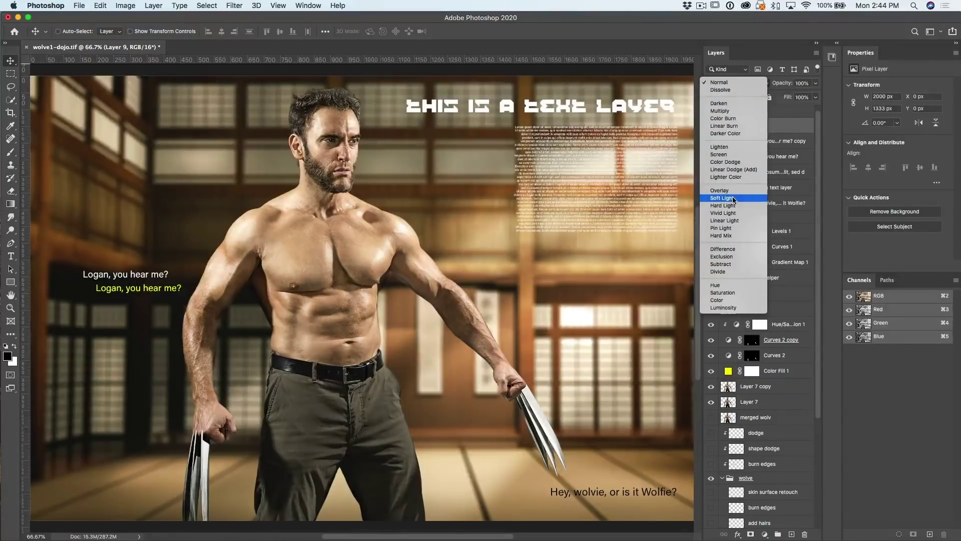
{"action": "left_click", "coordinate": [734, 193]}
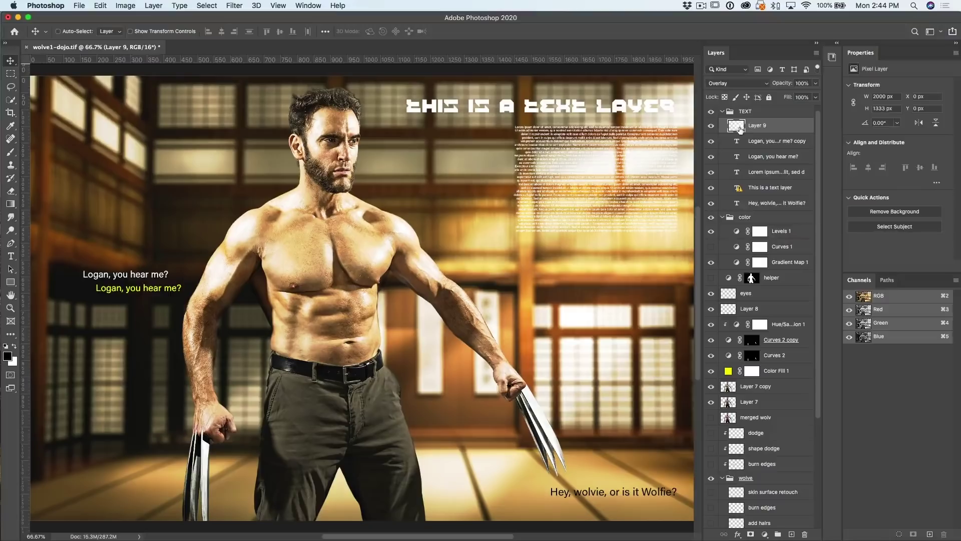
Apply a Gaussian Blur with a radius of 3.0 pixels to the white-filled Overlay layer.
{"action": "left_click", "coordinate": [234, 6]}
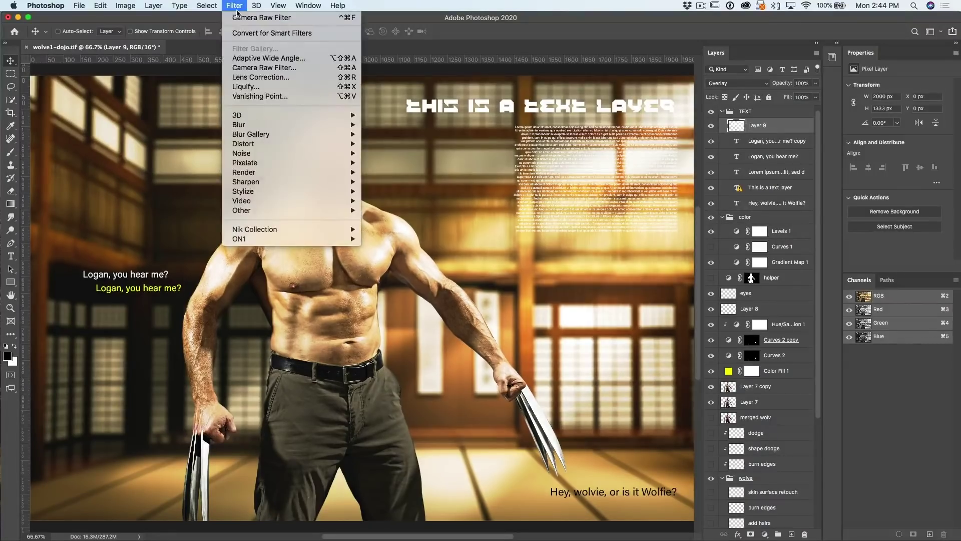
{"action": "mouse_move", "coordinate": [252, 128]}
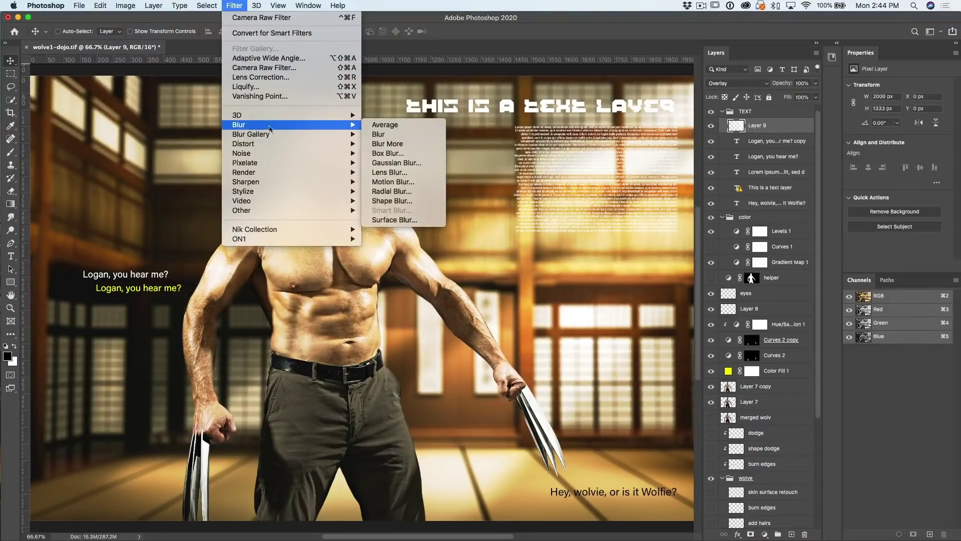
{"action": "left_click", "coordinate": [398, 163]}
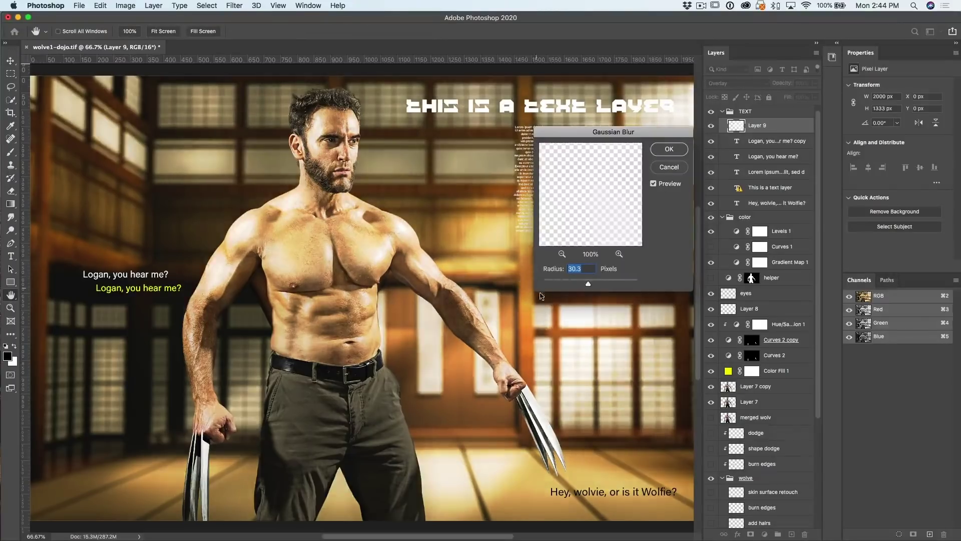
{"action": "left_click_drag", "start_coordinate": [588, 284], "coordinate": [557, 285]}
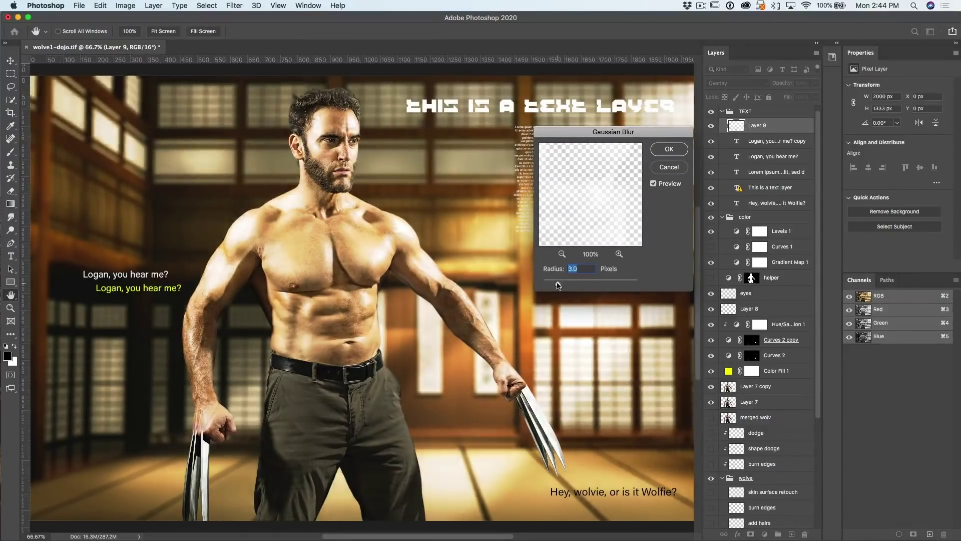
{"action": "left_click", "coordinate": [667, 149]}
Lower the Overlay layer's opacity to 77% and toggle its visibility to compare the effect.
{"action": "left_click", "coordinate": [743, 84]}
{"action": "left_click", "coordinate": [743, 86]}
{"action": "left_click_drag", "start_coordinate": [781, 83], "coordinate": [746, 107]}
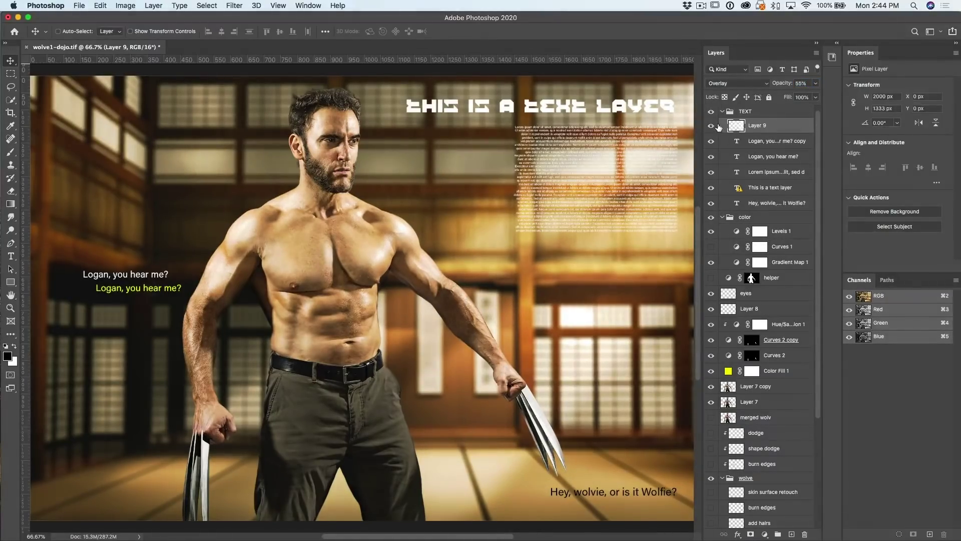
{"action": "left_click", "coordinate": [711, 127]}
{"action": "left_click", "coordinate": [712, 127]}
{"action": "left_click", "coordinate": [711, 126]}
{"action": "left_click", "coordinate": [711, 127]}
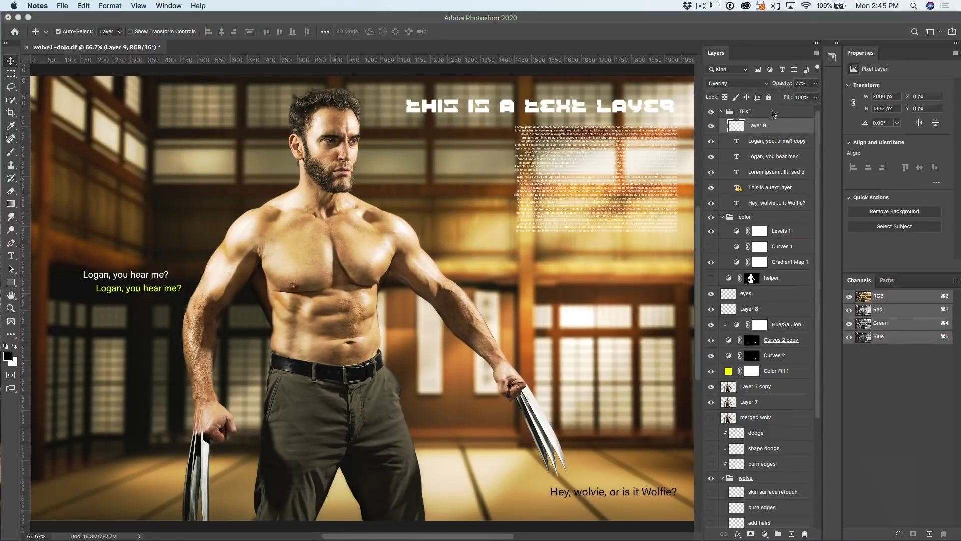
Create a new empty layer and move it above the TEXT group at the top of the layer stack.
{"action": "left_click", "coordinate": [774, 113]}
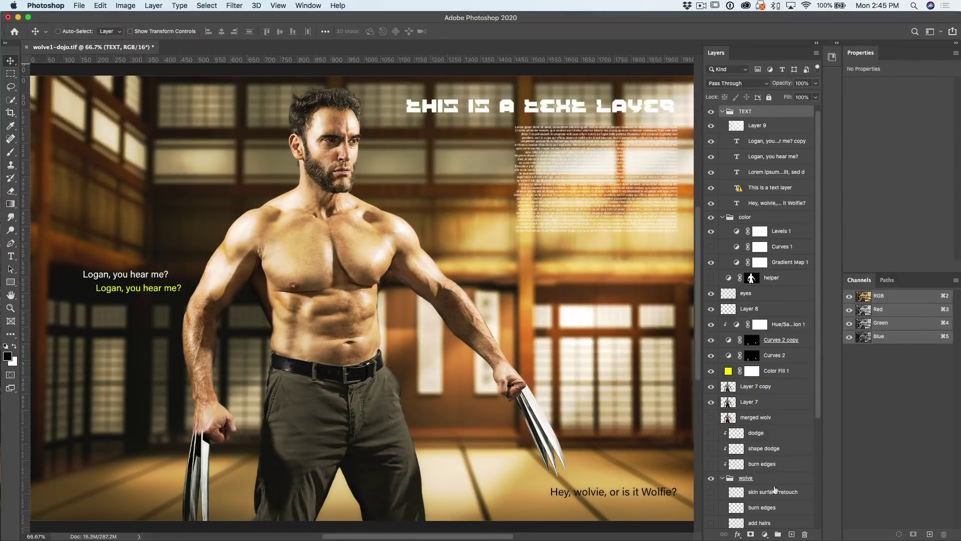
{"action": "left_click", "coordinate": [791, 534]}
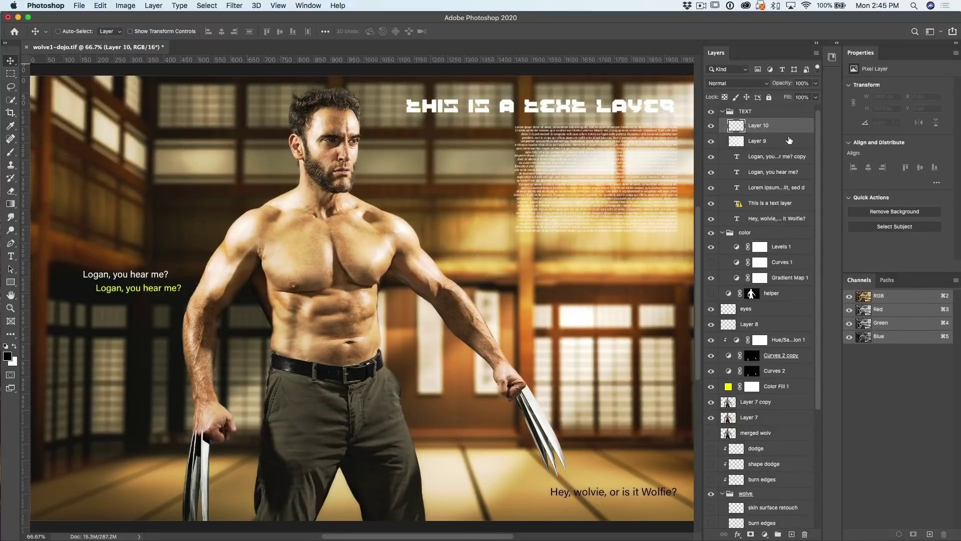
{"action": "left_click_drag", "start_coordinate": [774, 126], "coordinate": [771, 107]}
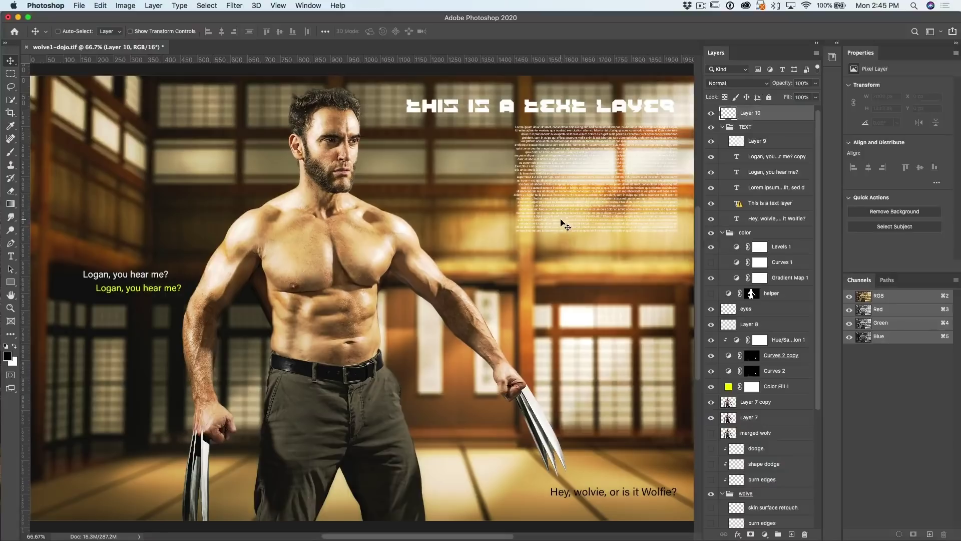
Paint a curved white Brush stroke about 451 by 433 px from the man's abdomen up toward the paragraph text.
{"action": "key", "text": "p"}
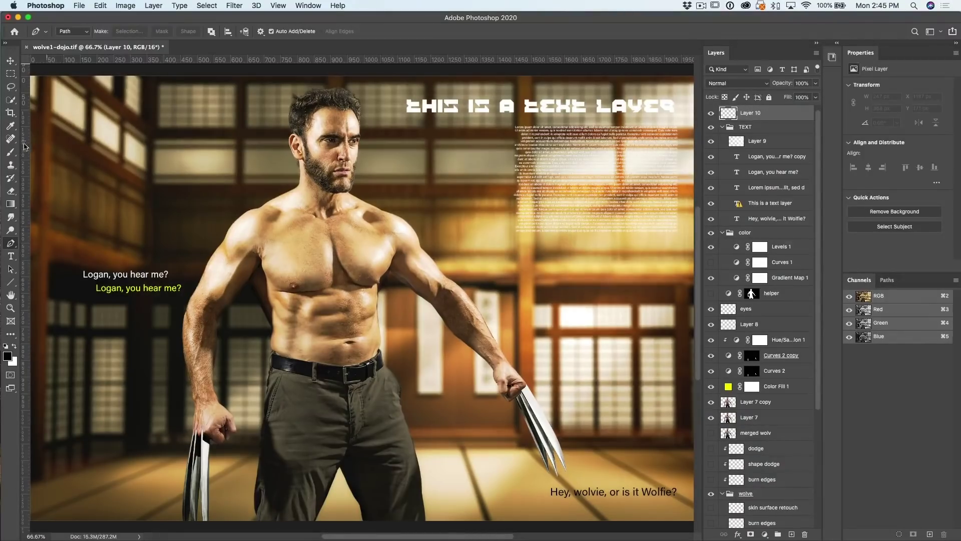
{"action": "left_click", "coordinate": [10, 155]}
{"action": "left_click", "coordinate": [54, 154]}
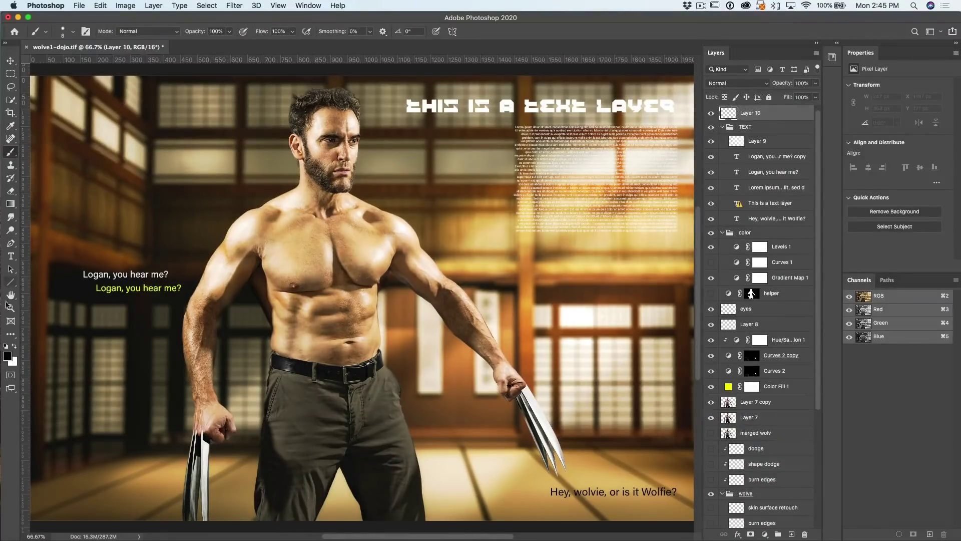
{"action": "left_click", "coordinate": [14, 346]}
{"action": "mouse_move", "coordinate": [359, 306]}
{"action": "left_mouse_down"}
{"action": "mouse_move", "coordinate": [494, 191]}
{"action": "mouse_move", "coordinate": [502, 171]}
{"action": "left_mouse_up"}
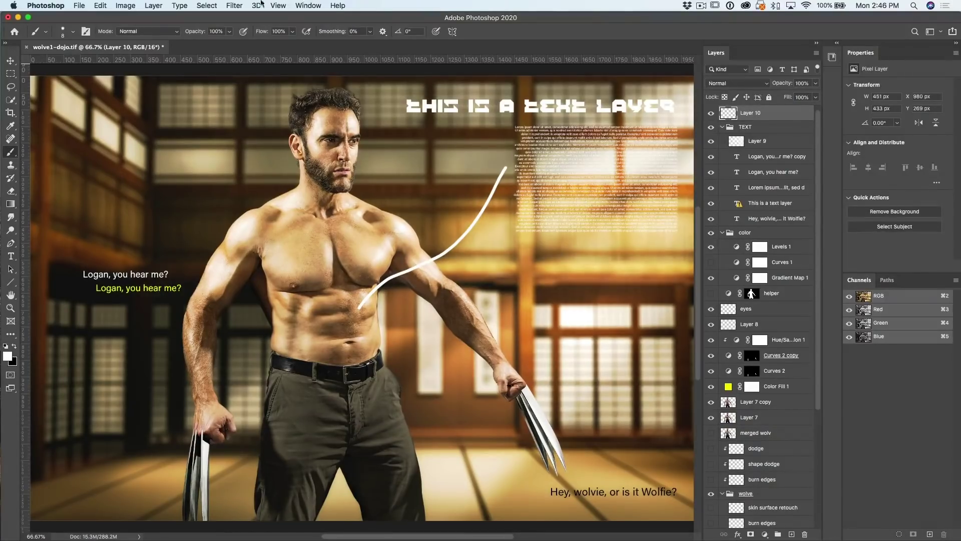
Apply a Motion Blur to the white stroke with an angle of 57° and a distance of 33 pixels.
{"action": "left_click", "coordinate": [235, 5]}
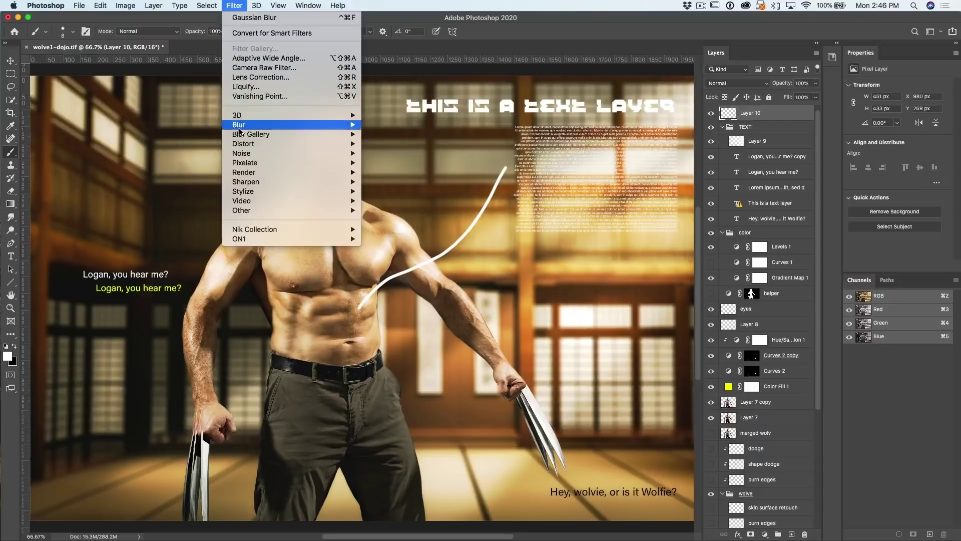
{"action": "mouse_move", "coordinate": [316, 125]}
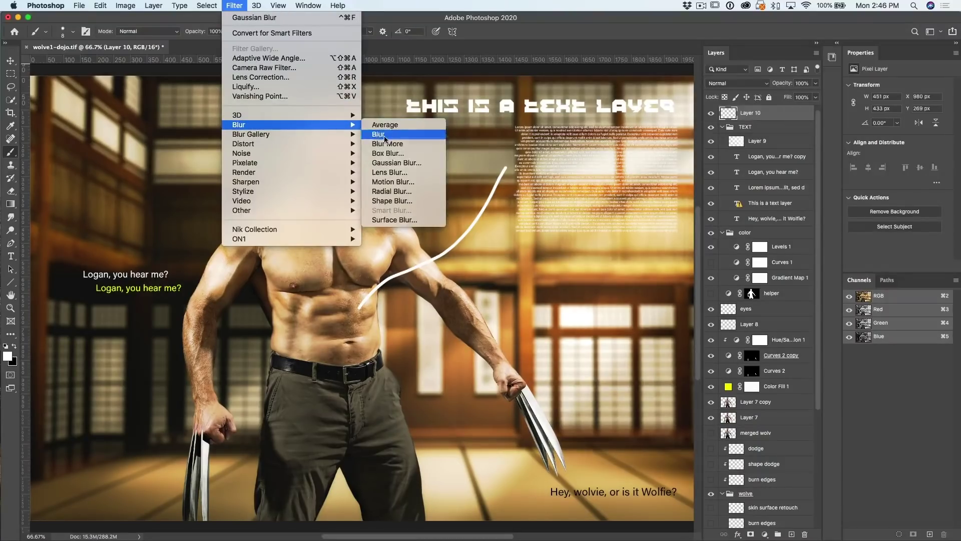
{"action": "left_click", "coordinate": [393, 182]}
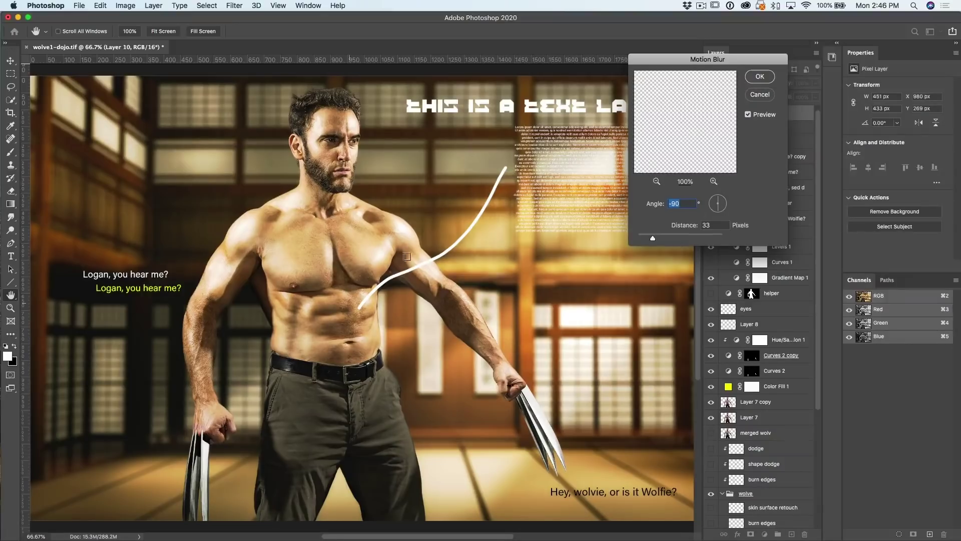
{"action": "left_click_drag", "start_coordinate": [718, 212], "coordinate": [712, 218]}
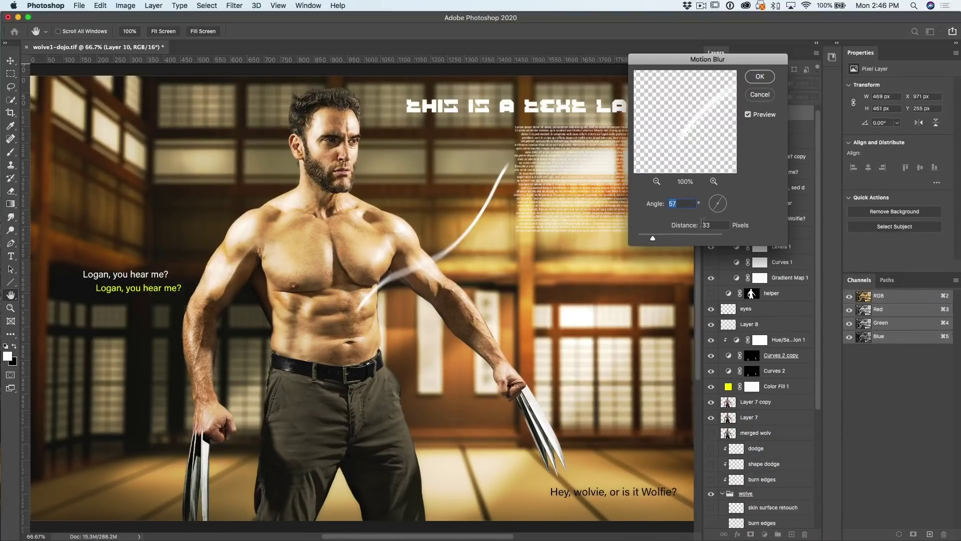
{"action": "left_click", "coordinate": [760, 76]}
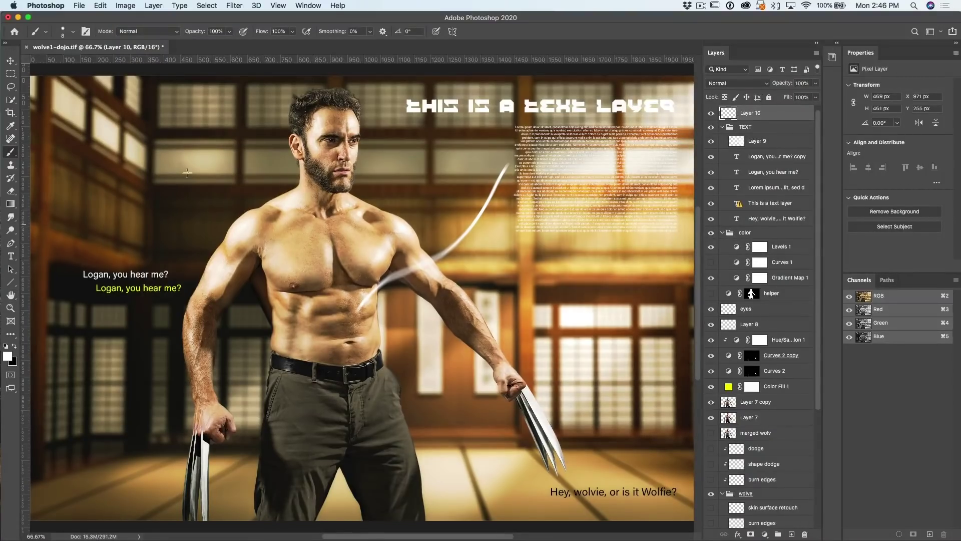
Scale the blurred stroke to about 74% width and 69% height and place it in the image's upper-left area.
{"action": "left_click", "coordinate": [11, 60]}
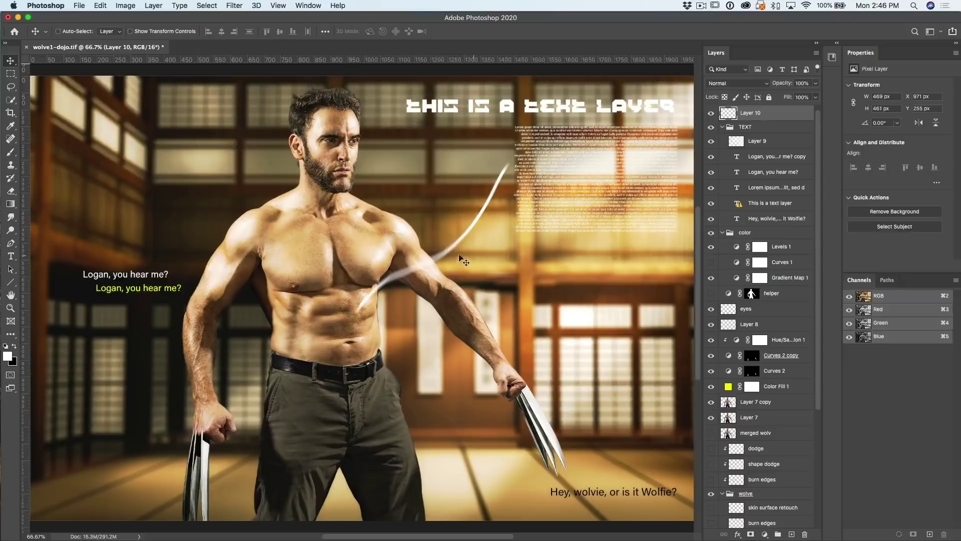
{"action": "mouse_move", "coordinate": [451, 259]}
{"action": "left_mouse_down"}
{"action": "mouse_move", "coordinate": [380, 238]}
{"action": "mouse_move", "coordinate": [393, 228]}
{"action": "left_mouse_up"}
{"action": "key", "text": "super+t"}
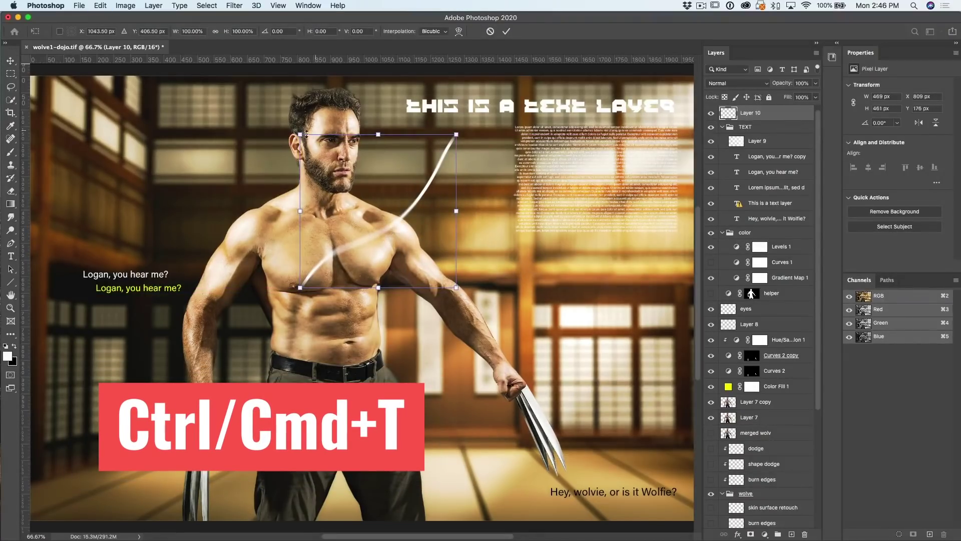
{"action": "mouse_move", "coordinate": [306, 134]}
{"action": "left_mouse_down"}
{"action": "mouse_move", "coordinate": [345, 150]}
{"action": "mouse_move", "coordinate": [341, 181]}
{"action": "left_mouse_up"}
{"action": "mouse_move", "coordinate": [396, 219]}
{"action": "left_mouse_down"}
{"action": "mouse_move", "coordinate": [215, 134]}
{"action": "mouse_move", "coordinate": [190, 157]}
{"action": "mouse_move", "coordinate": [150, 149]}
{"action": "left_mouse_up"}
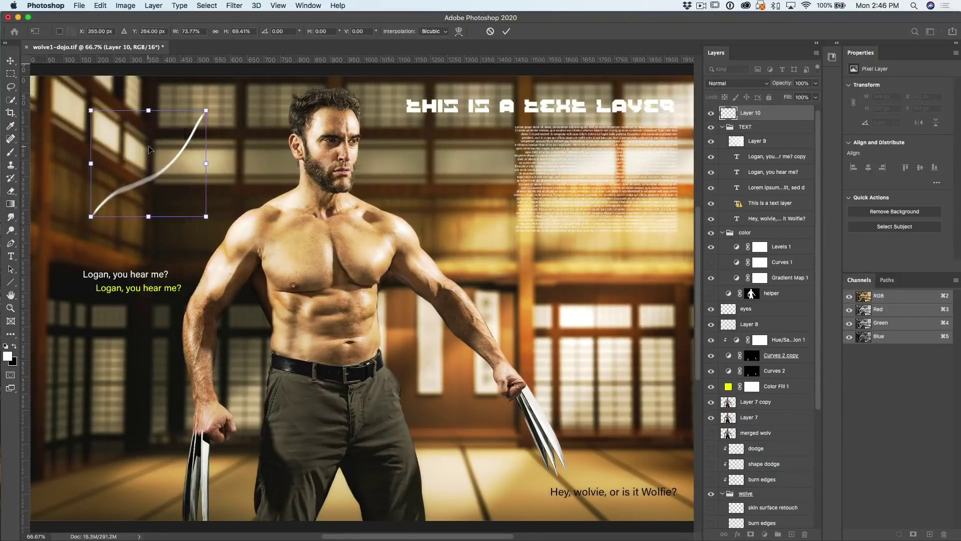
{"action": "key", "text": "Return"}
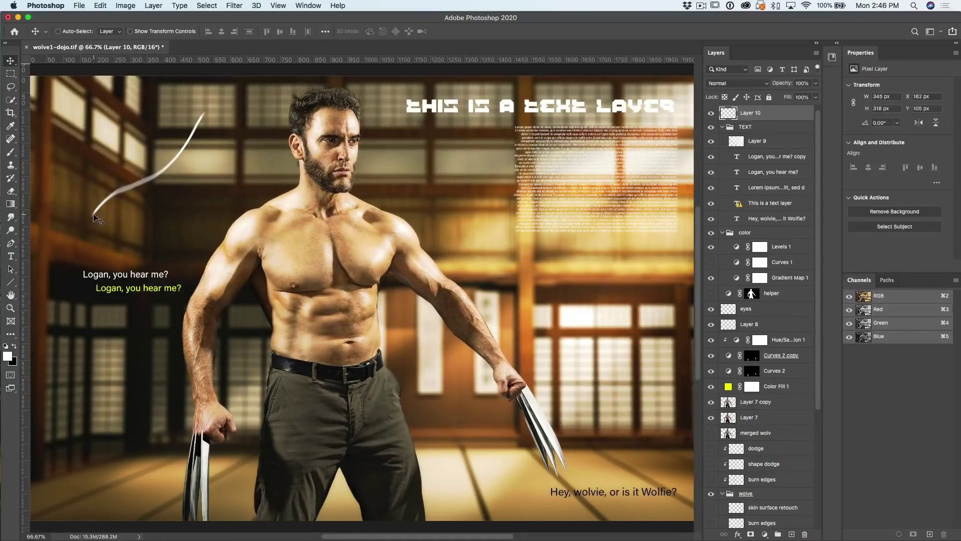
Free-transform the stroke with the reference point enabled at its lower end and rotate it about -12.35° around that point.
{"action": "key", "text": "super+t"}
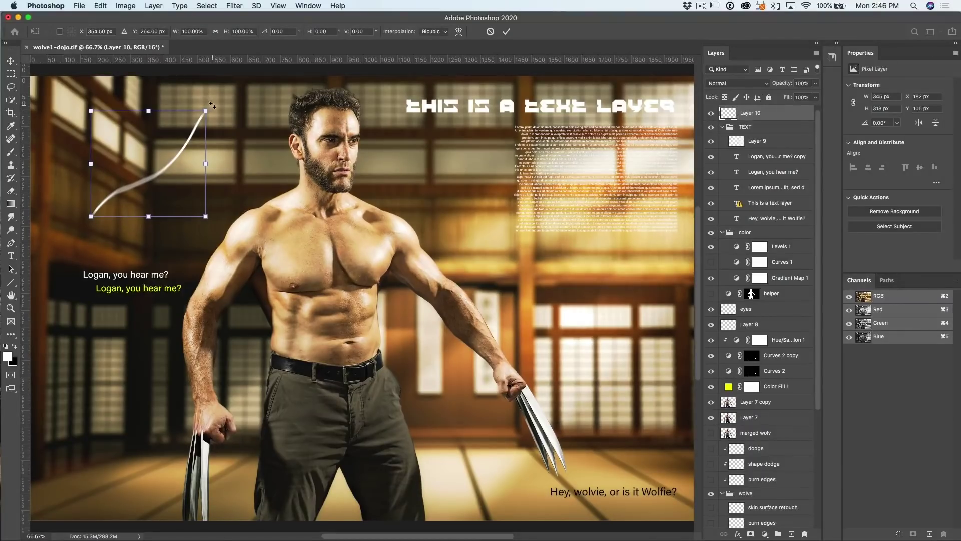
{"action": "mouse_move", "coordinate": [213, 107]}
{"action": "left_mouse_down"}
{"action": "mouse_move", "coordinate": [221, 118]}
{"action": "mouse_move", "coordinate": [215, 106]}
{"action": "left_mouse_up"}
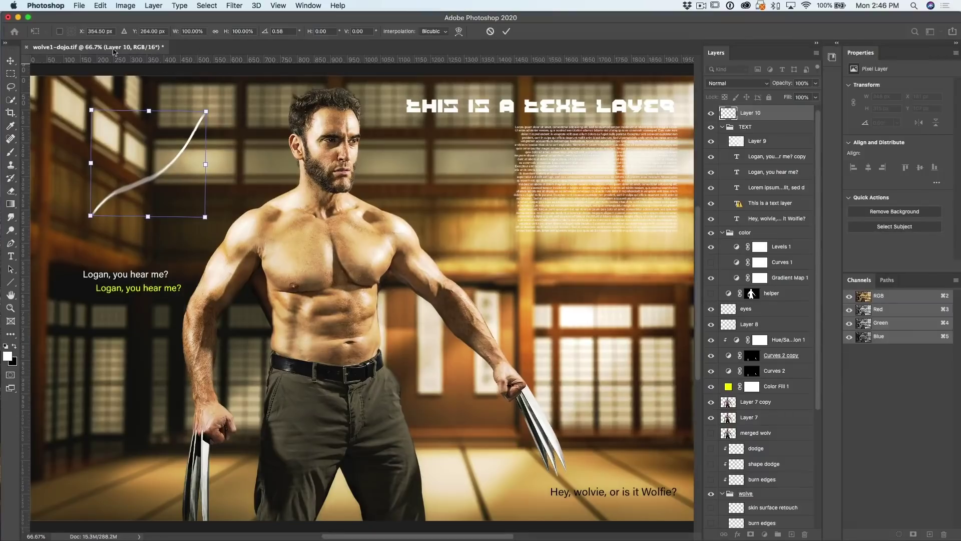
{"action": "left_click", "coordinate": [60, 32]}
{"action": "left_click_drag", "start_coordinate": [148, 165], "coordinate": [90, 216]}
{"action": "left_click_drag", "start_coordinate": [216, 106], "coordinate": [174, 100]}
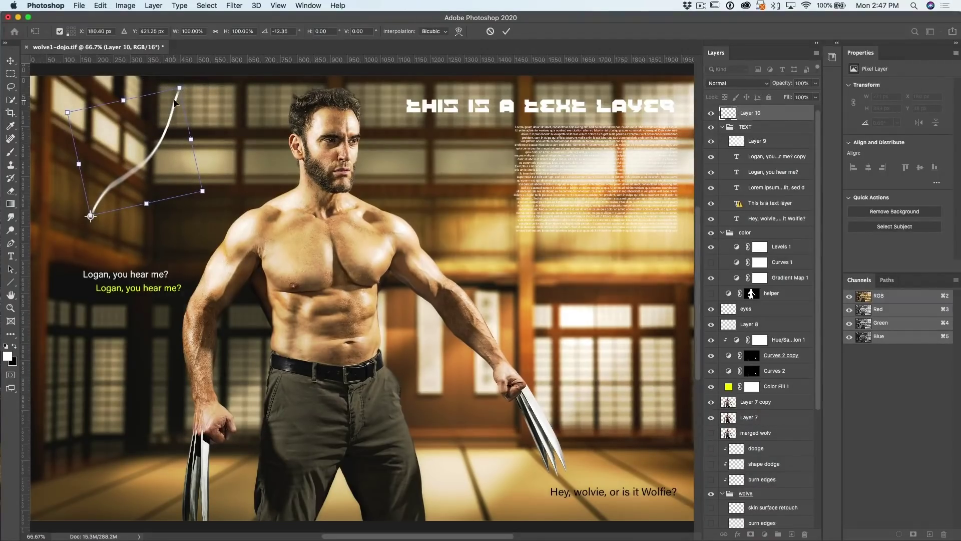
{"action": "key", "text": "Return"}
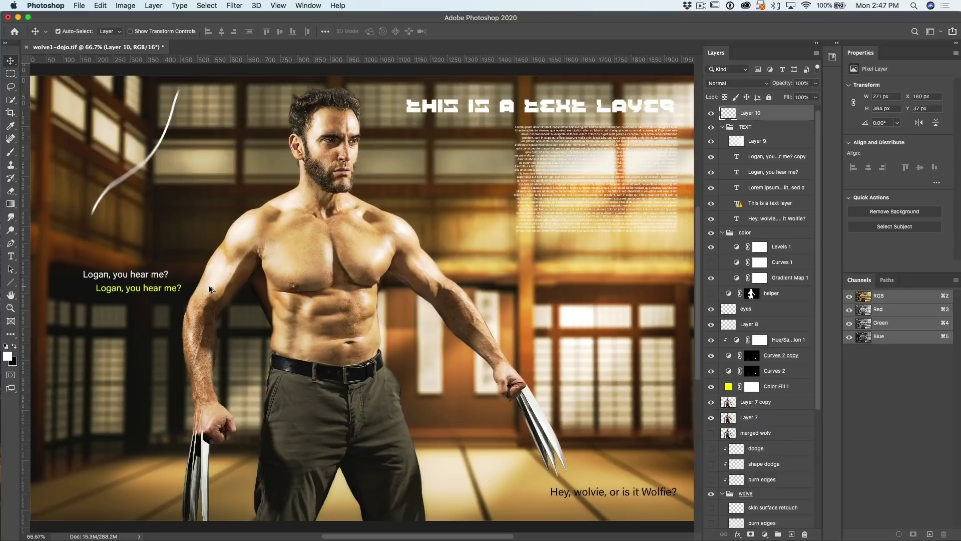
Duplicate the stroke with the repeated rotation transform 28 times to build a full circular burst of curved strokes.
{"action": "key", "text": "alt+shift+super+t"}
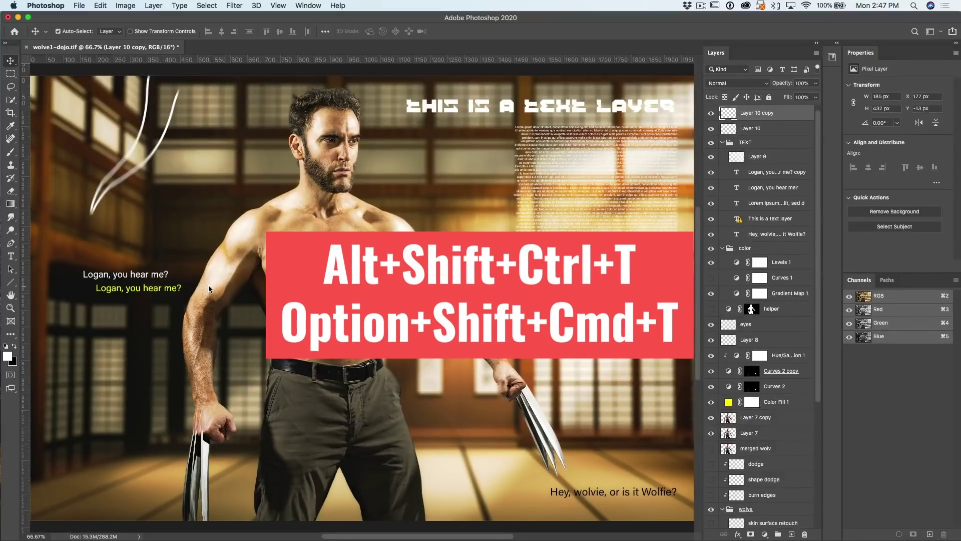
{"action": "key", "text": "alt+shift+super+t"}
{"action": "key", "text": "alt+shift+super+t"}
{"action": "key", "text": "alt+shift+super+t"}
{"action": "key", "text": "alt+shift+super+t"}
{"action": "key", "text": "alt+shift+super+t"}
{"action": "key", "text": "alt+shift+super+t"}
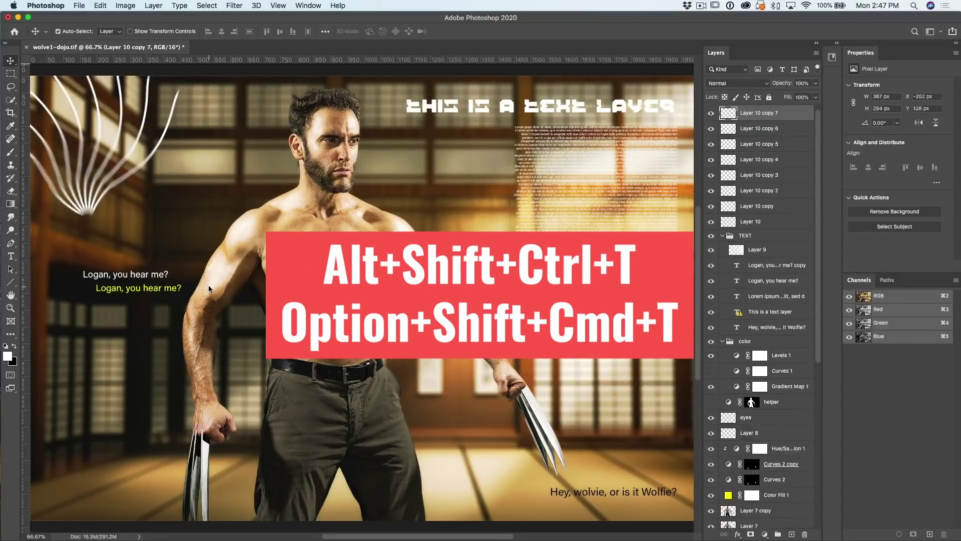
{"action": "key", "text": "alt+shift+super+t"}
{"action": "key", "text": "alt+shift+super+t"}
{"action": "key", "text": "alt+shift+super+t"}
{"action": "key", "text": "alt+shift+super+t"}
{"action": "key", "text": "alt+shift+super+t"}
{"action": "key", "text": "alt+shift+super+t"}
{"action": "key", "text": "alt+shift+super+t"}
{"action": "key", "text": "alt+shift+super+t"}
{"action": "key", "text": "alt+shift+super+t"}
{"action": "key", "text": "alt+shift+super+t"}
{"action": "key", "text": "alt+shift+super+t"}
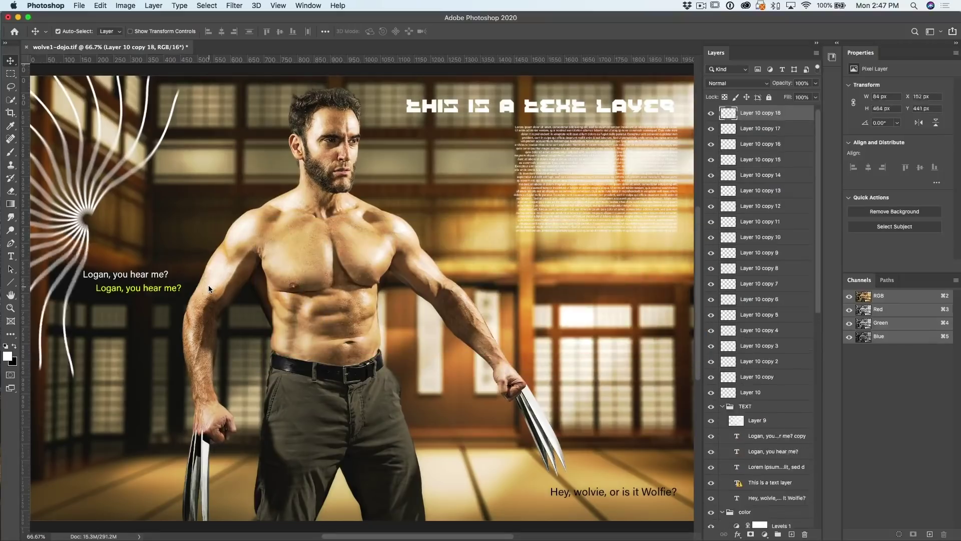
{"action": "key", "text": "alt+shift+super+t"}
{"action": "key", "text": "alt+shift+super+t"}
{"action": "key", "text": "alt+shift+super+t"}
{"action": "key", "text": "alt+shift+super+t"}
{"action": "key", "text": "alt+shift+super+t"}
{"action": "key", "text": "alt+shift+super+t"}
{"action": "key", "text": "alt+shift+super+t"}
{"action": "key", "text": "alt+shift+super+t"}
{"action": "key", "text": "alt+shift+super+t"}
{"action": "key", "text": "alt+shift+super+t"}
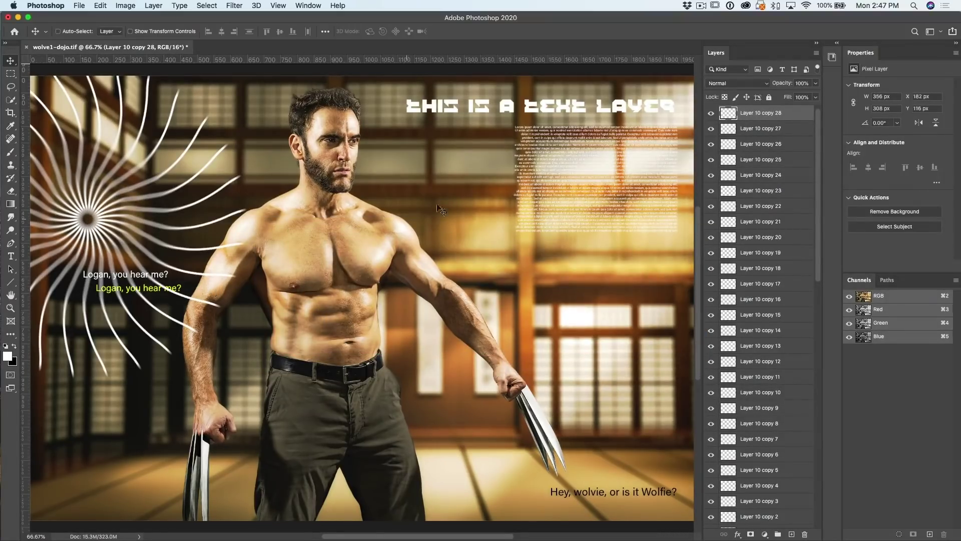
Select all the burst's stroke layers, move them together over the man's shoulder and chest, and group them.
{"action": "scroll", "coordinate": [746, 282], "scroll_direction": "down", "scroll_amount": 10}
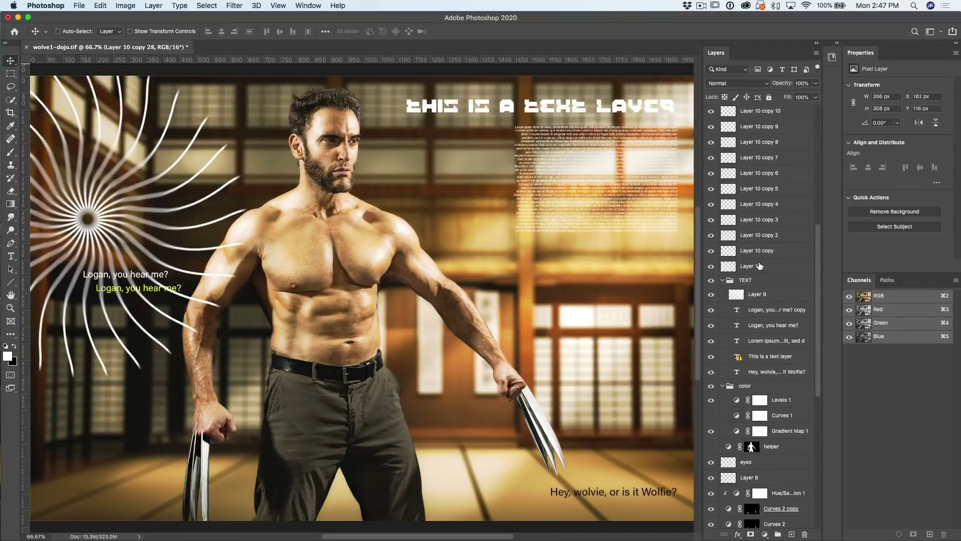
{"action": "left_click", "coordinate": [765, 266], "text": "shift"}
{"action": "mouse_move", "coordinate": [102, 234]}
{"action": "left_mouse_down"}
{"action": "mouse_move", "coordinate": [371, 261]}
{"action": "mouse_move", "coordinate": [461, 280]}
{"action": "mouse_move", "coordinate": [476, 295]}
{"action": "mouse_move", "coordinate": [329, 328]}
{"action": "mouse_move", "coordinate": [280, 236]}
{"action": "mouse_move", "coordinate": [261, 257]}
{"action": "left_mouse_up"}
{"action": "left_click_drag", "start_coordinate": [325, 256], "coordinate": [326, 256]}
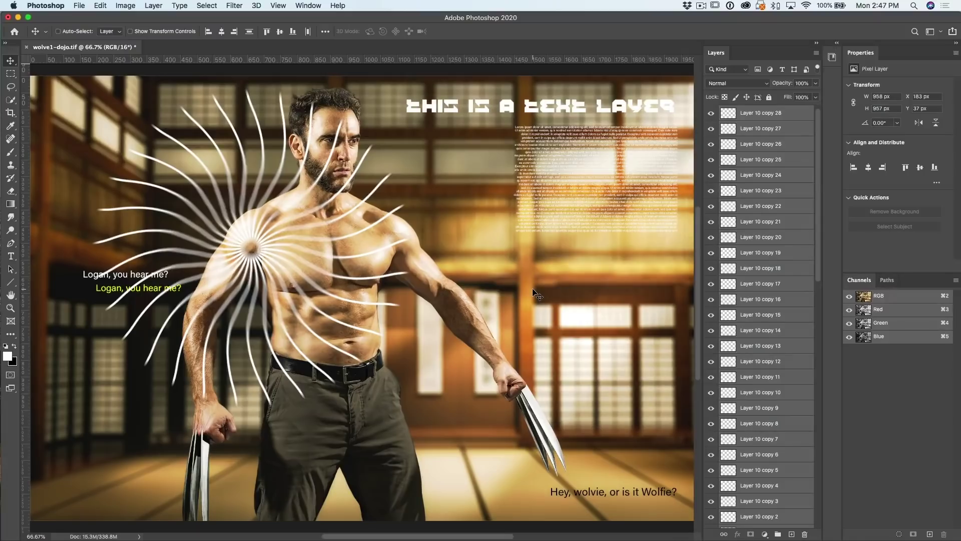
{"action": "scroll", "coordinate": [736, 390], "scroll_direction": "down", "scroll_amount": 4}
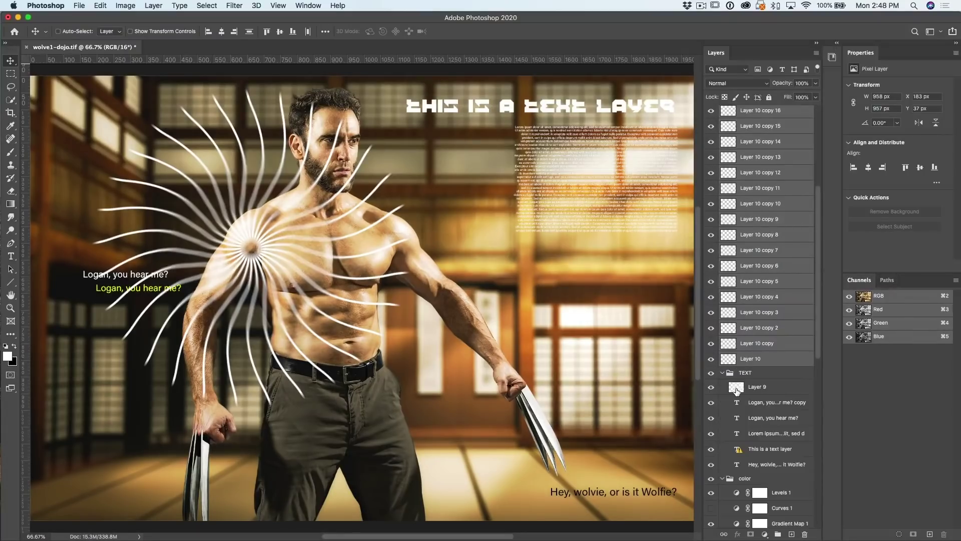
{"action": "key", "text": "super+g"}
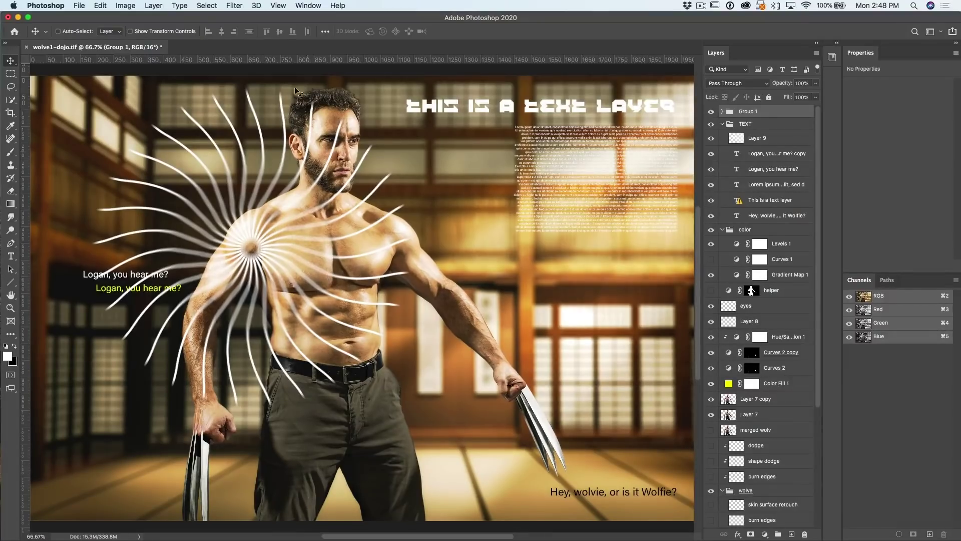
Create a guide layout with 2 columns and 2 rows, both with a gutter of 0 px.
{"action": "left_click", "coordinate": [285, 4]}
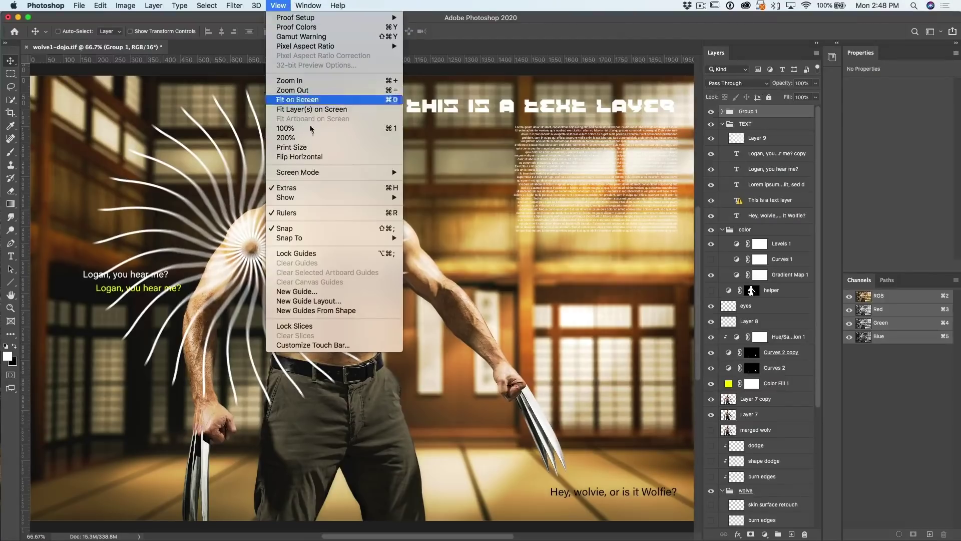
{"action": "left_click", "coordinate": [328, 302]}
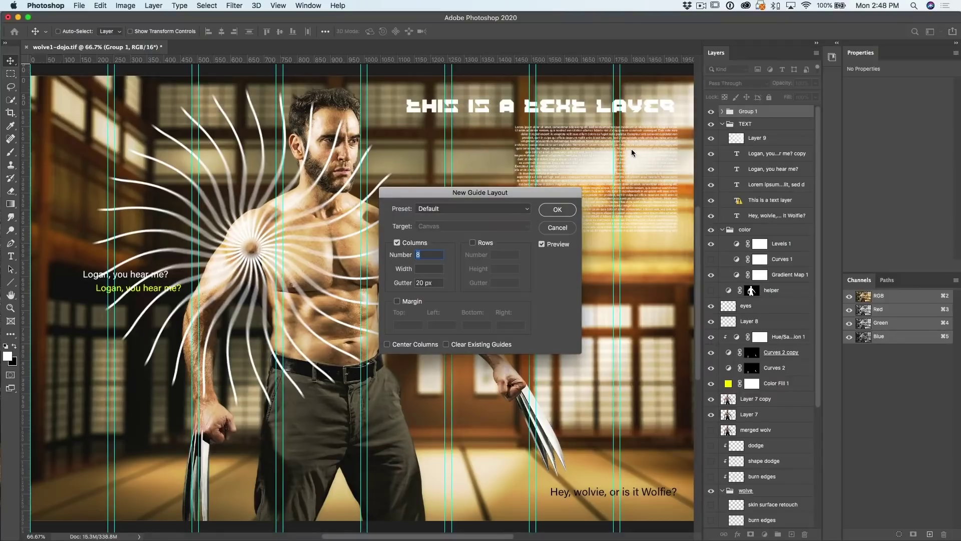
{"action": "key", "text": "BackSpace"}
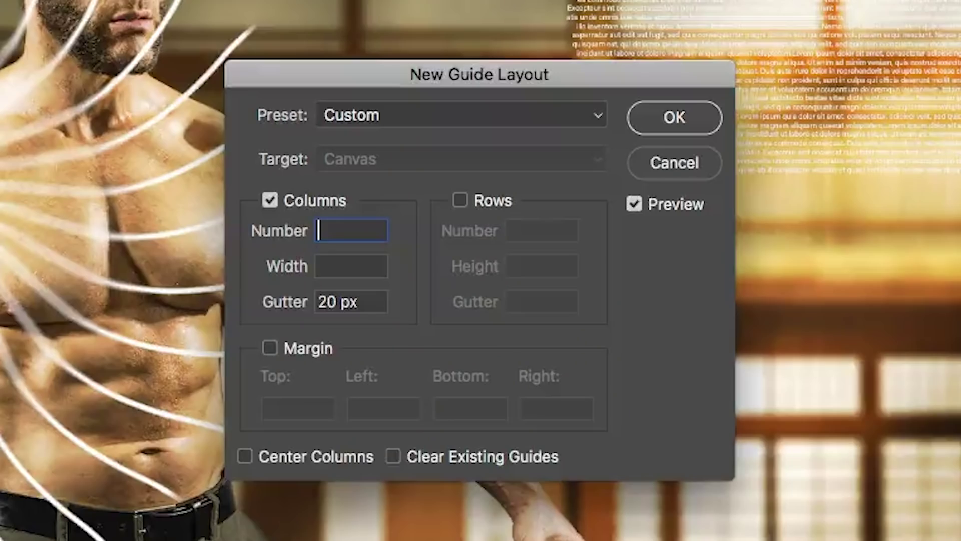
{"action": "type", "text": "2"}
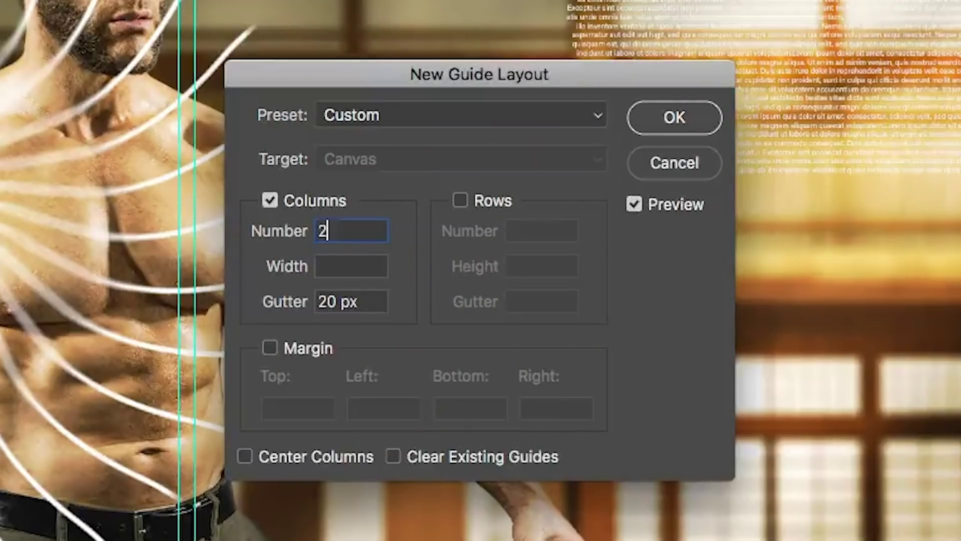
{"action": "left_click", "coordinate": [358, 301]}
{"action": "type", "text": "0"}
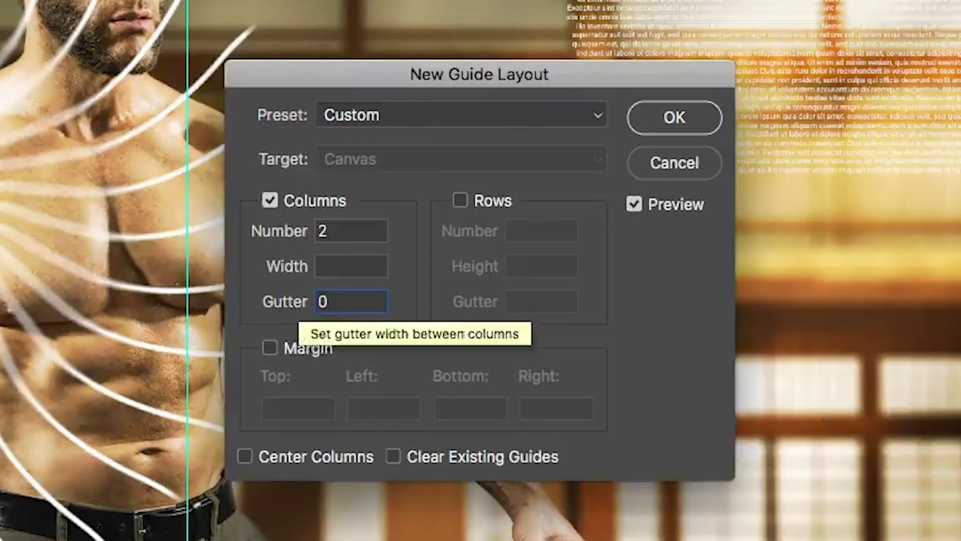
{"action": "left_click", "coordinate": [461, 196]}
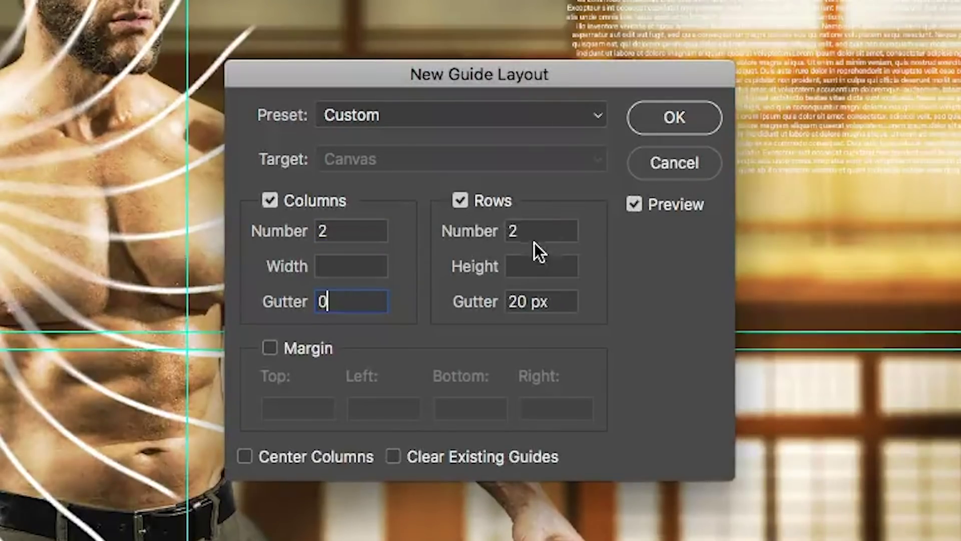
{"action": "left_click", "coordinate": [568, 300]}
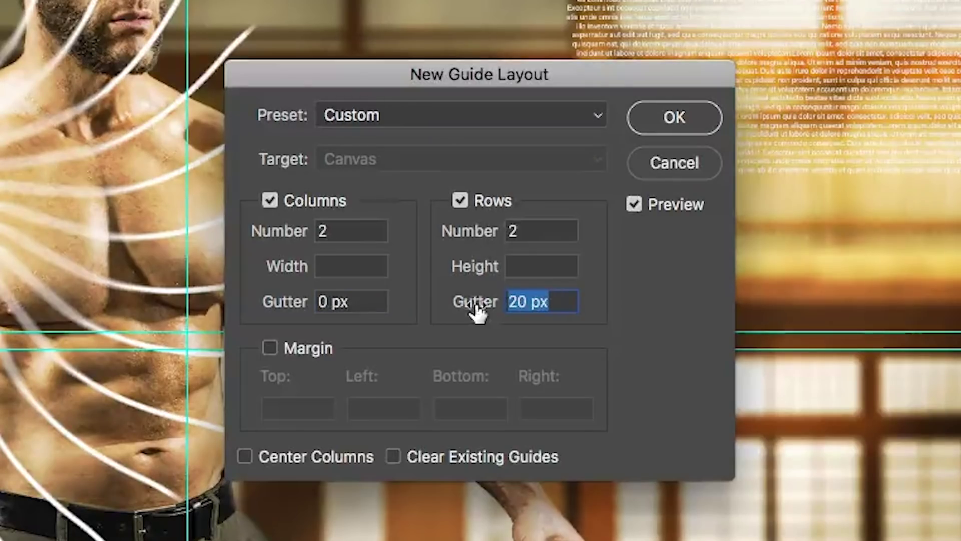
{"action": "type", "text": "0"}
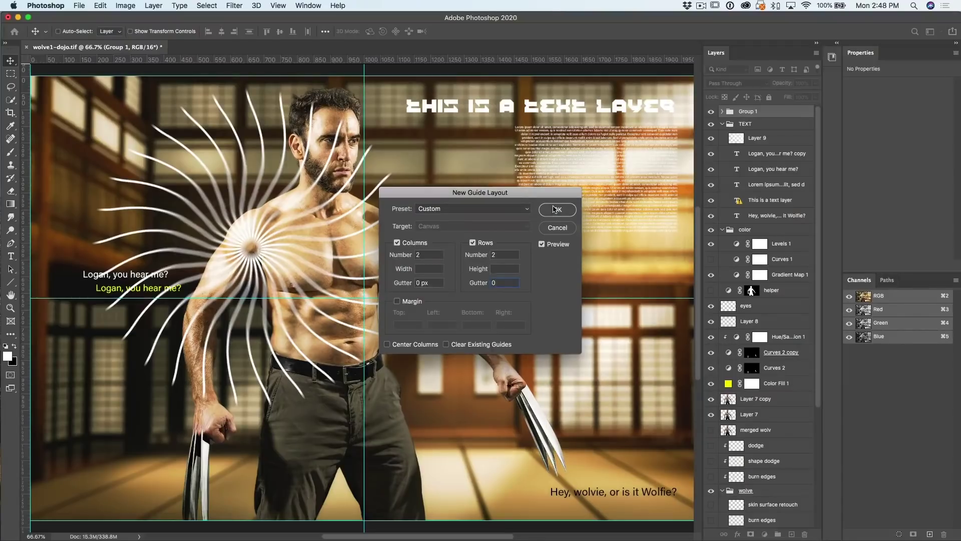
{"action": "left_click", "coordinate": [555, 209]}
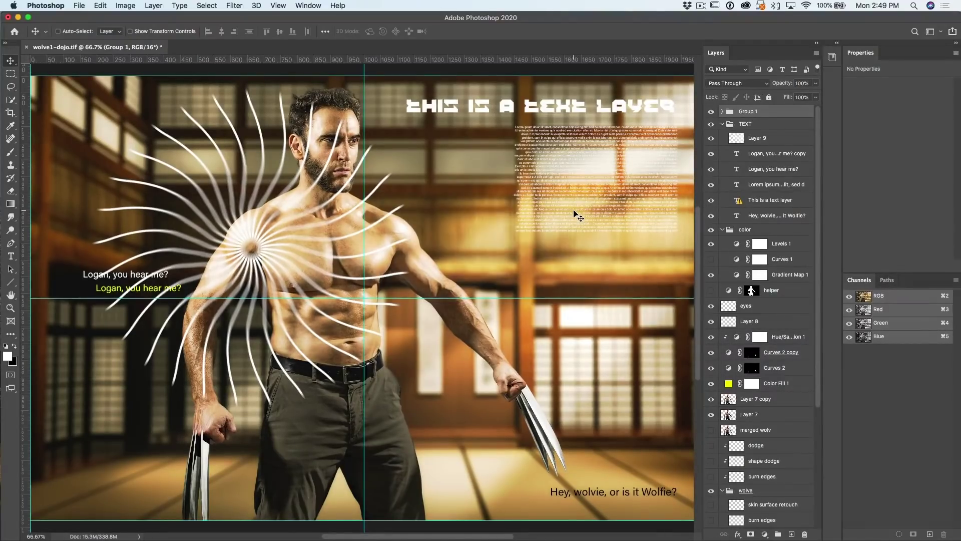
Center the burst group on the crossing of the guides in the middle of the canvas and clear the guides.
{"action": "scroll", "coordinate": [574, 214], "scroll_direction": "down", "scroll_amount": 3}
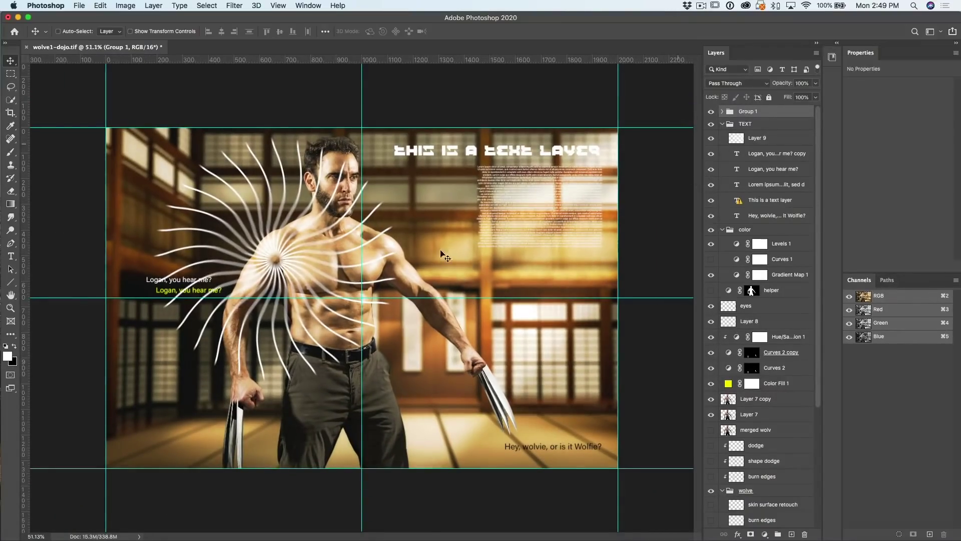
{"action": "left_click_drag", "start_coordinate": [313, 259], "coordinate": [400, 297]}
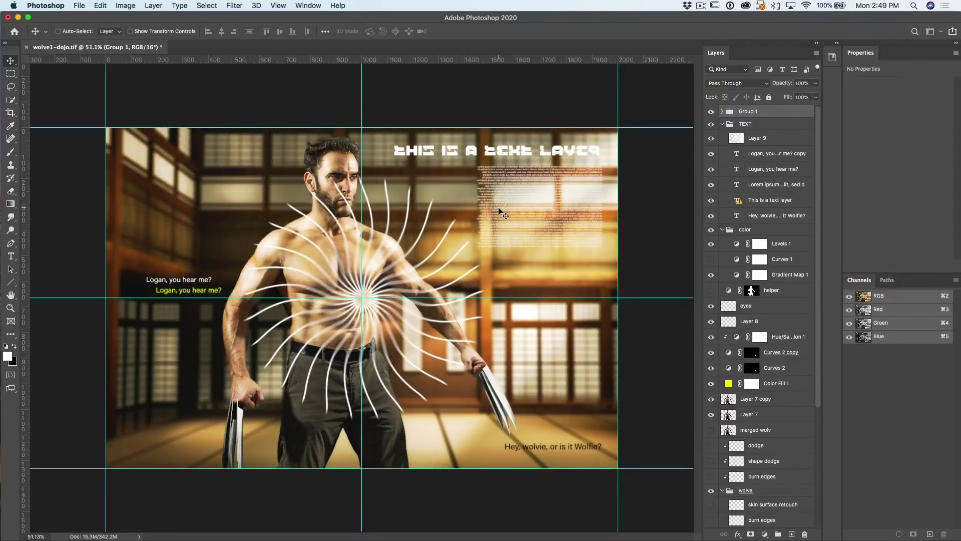
{"action": "key", "text": "super+0"}
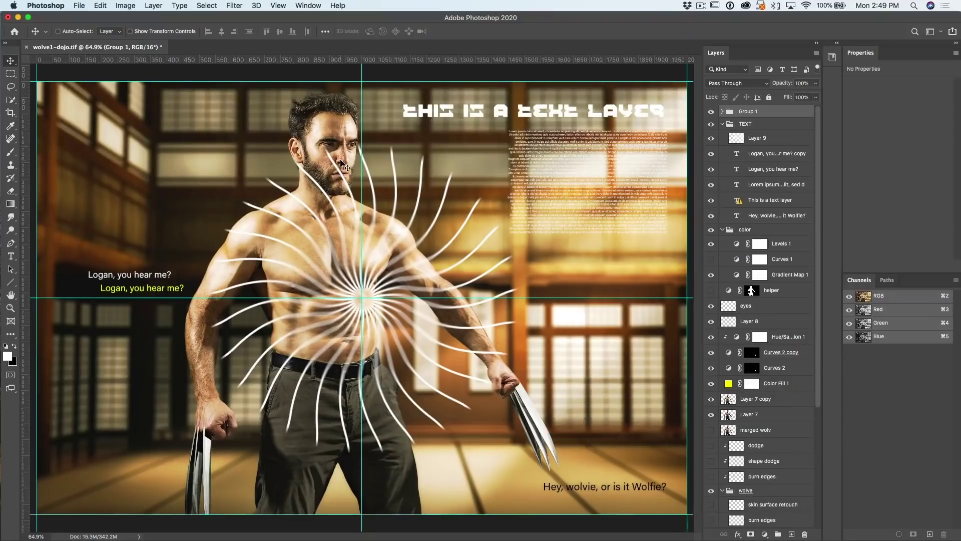
{"action": "left_click", "coordinate": [279, 6]}
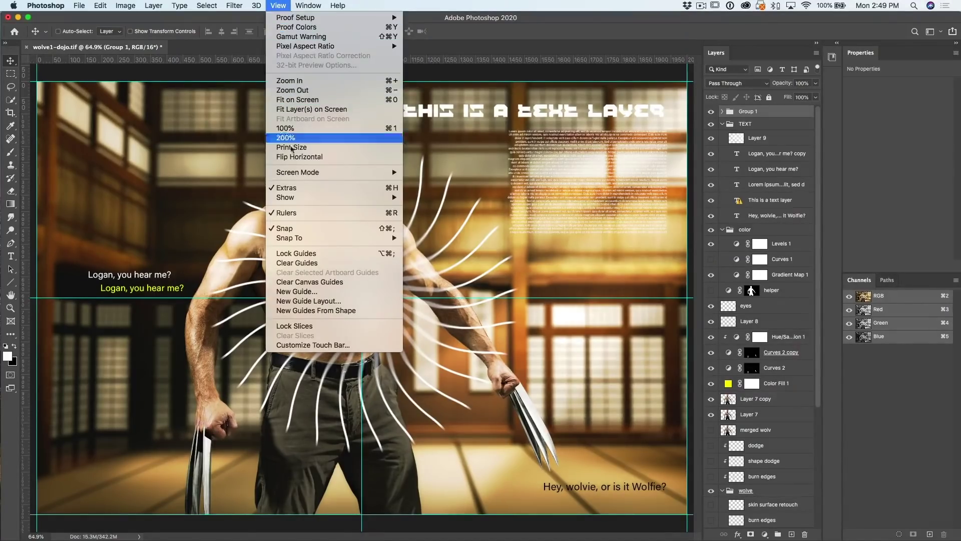
{"action": "left_click", "coordinate": [304, 261]}
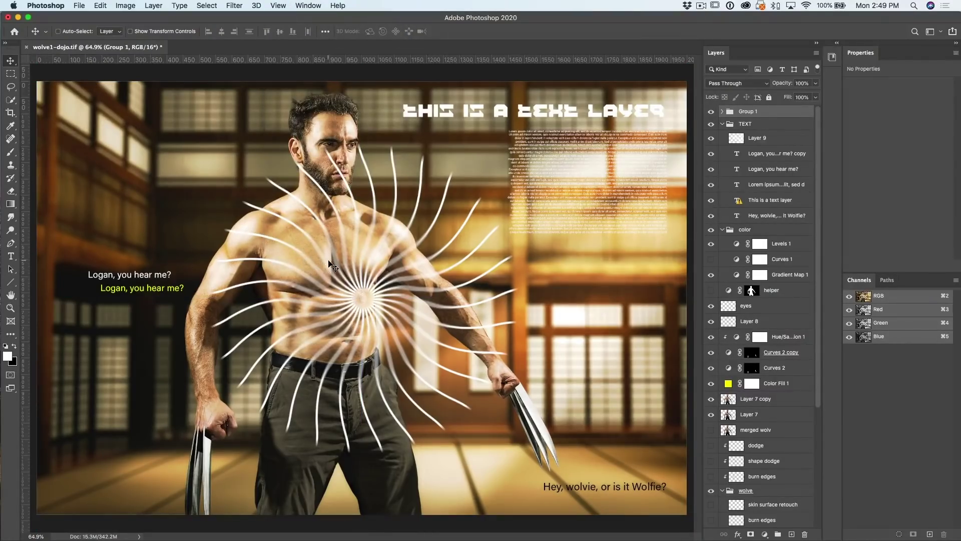
Zoom in to about 218% on the burst and examine the strokes across the man's chest and neck.
{"action": "scroll", "coordinate": [328, 259], "scroll_direction": "up", "scroll_amount": 10}
{"action": "scroll", "coordinate": [331, 259], "scroll_direction": "down", "scroll_amount": 12}
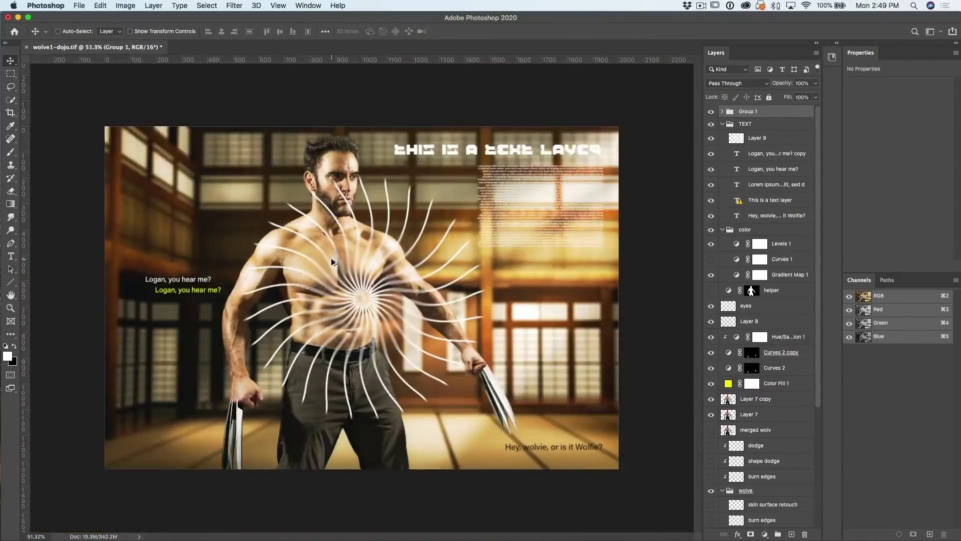
{"action": "scroll", "coordinate": [331, 257], "scroll_direction": "up", "scroll_amount": 6}
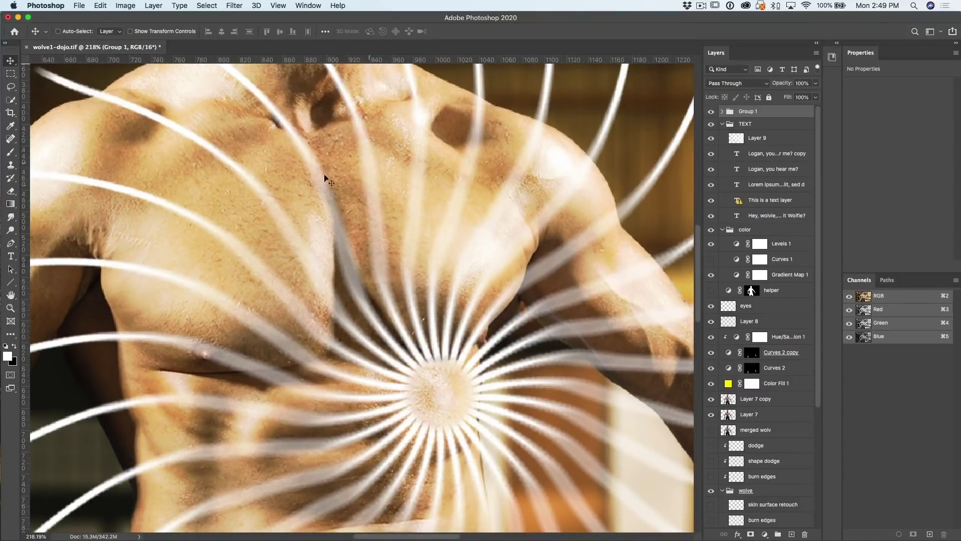
{"action": "left_click_drag", "start_coordinate": [270, 139], "coordinate": [196, 282]}
{"action": "key", "text": "super+r"}
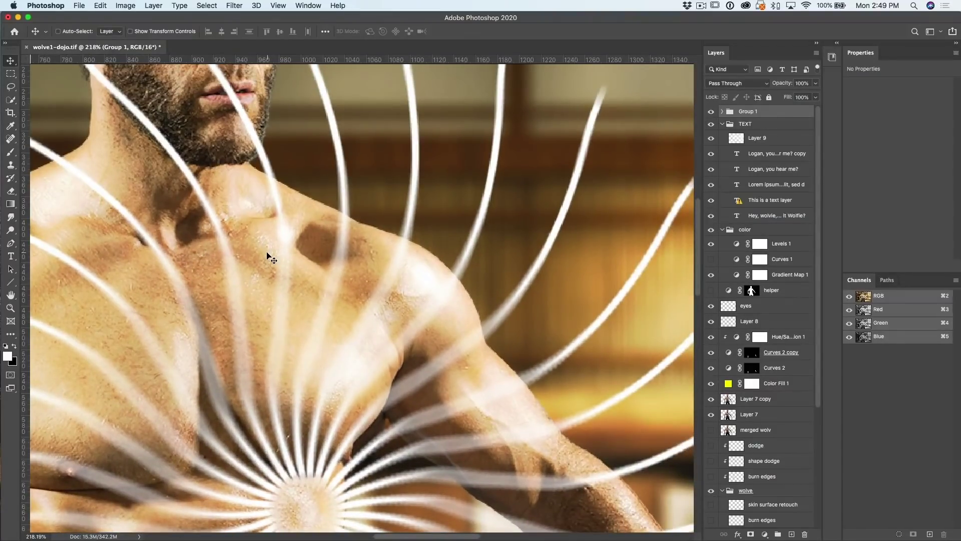
{"action": "key", "text": "space"}
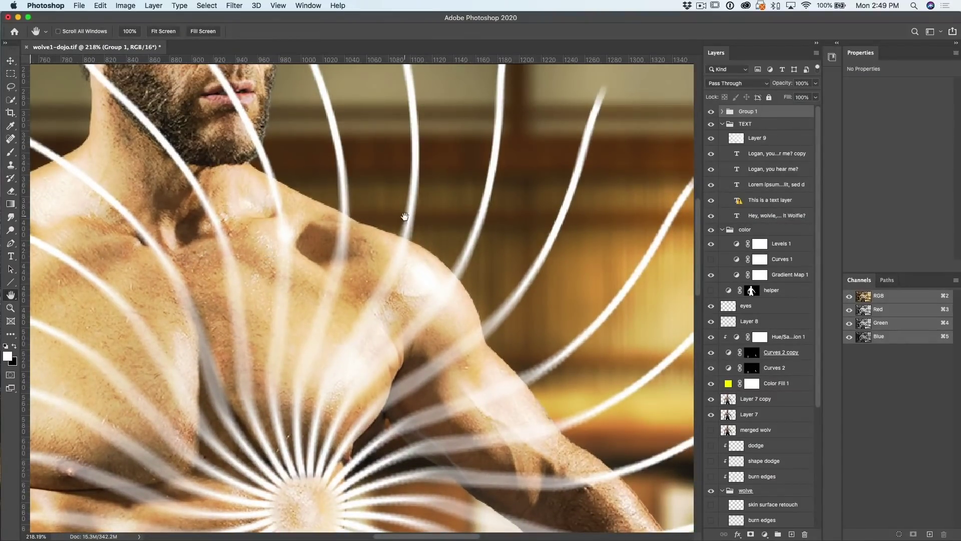
Jump with the bird's-eye view to inspect the paragraph text, the claws and the face at 218%, and fit the image on screen.
{"action": "key", "text": "h"}
{"action": "left_click_drag", "start_coordinate": [428, 228], "coordinate": [612, 149]}
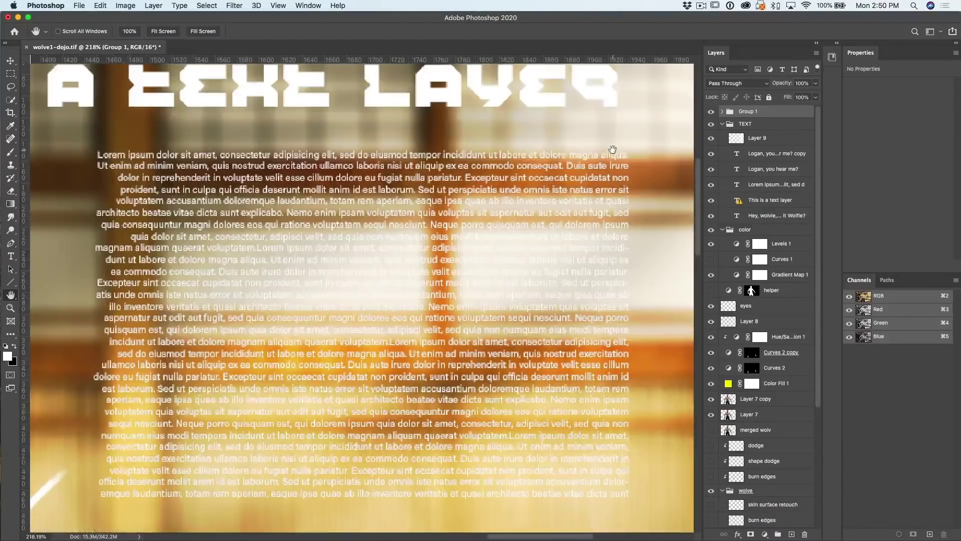
{"action": "key", "text": "h"}
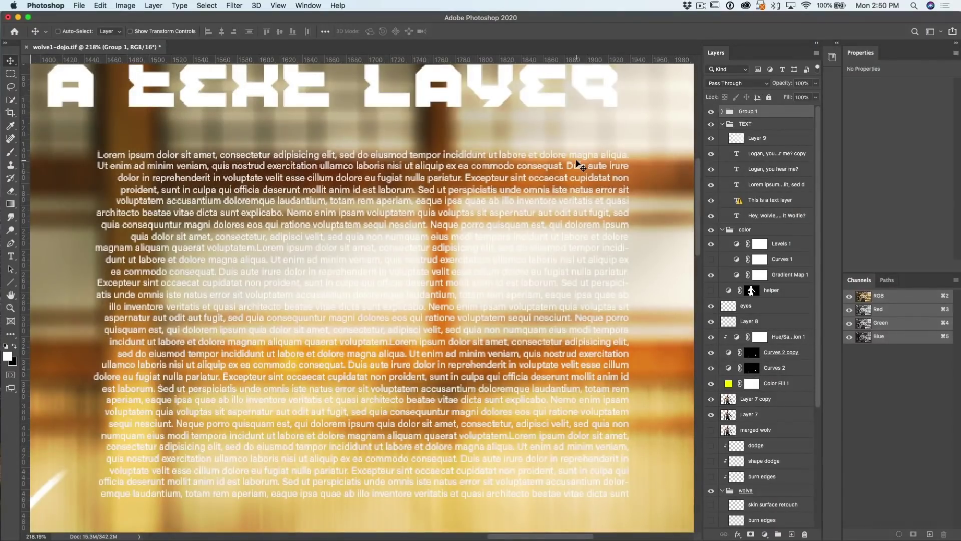
{"action": "key", "text": "h"}
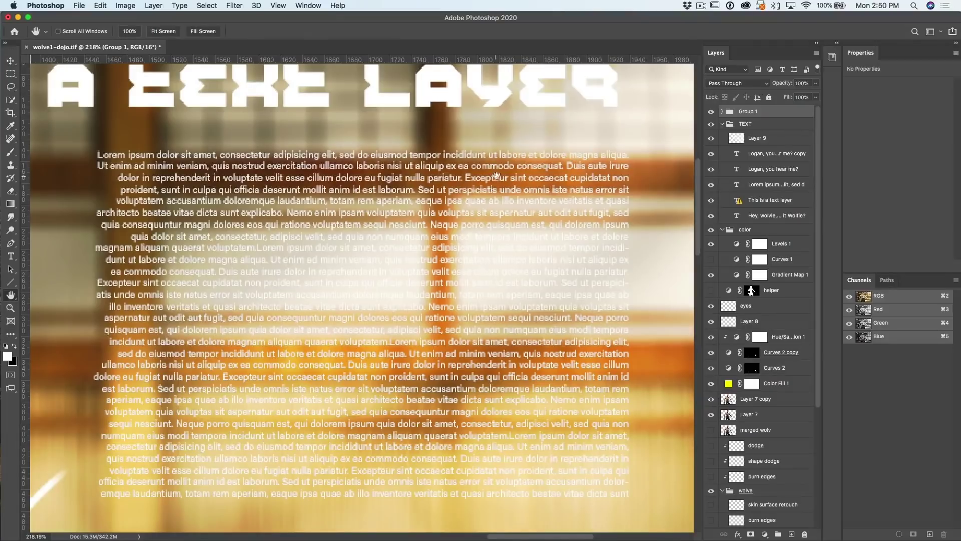
{"action": "left_click_drag", "start_coordinate": [472, 151], "coordinate": [472, 152]}
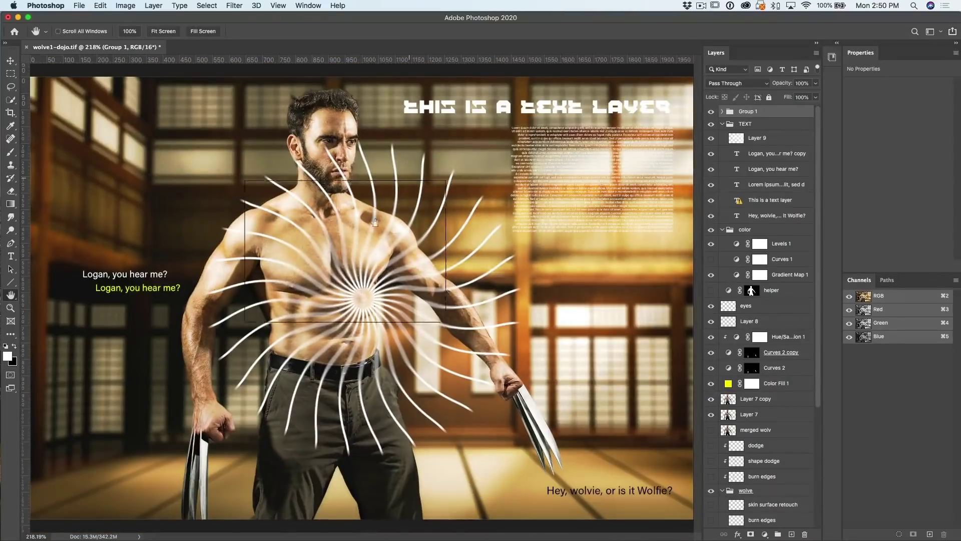
{"action": "scroll", "coordinate": [331, 300], "scroll_direction": "up", "scroll_amount": 5}
{"action": "key", "text": "v"}
{"action": "key", "text": "h"}
{"action": "left_click_drag", "start_coordinate": [374, 261], "coordinate": [506, 393]}
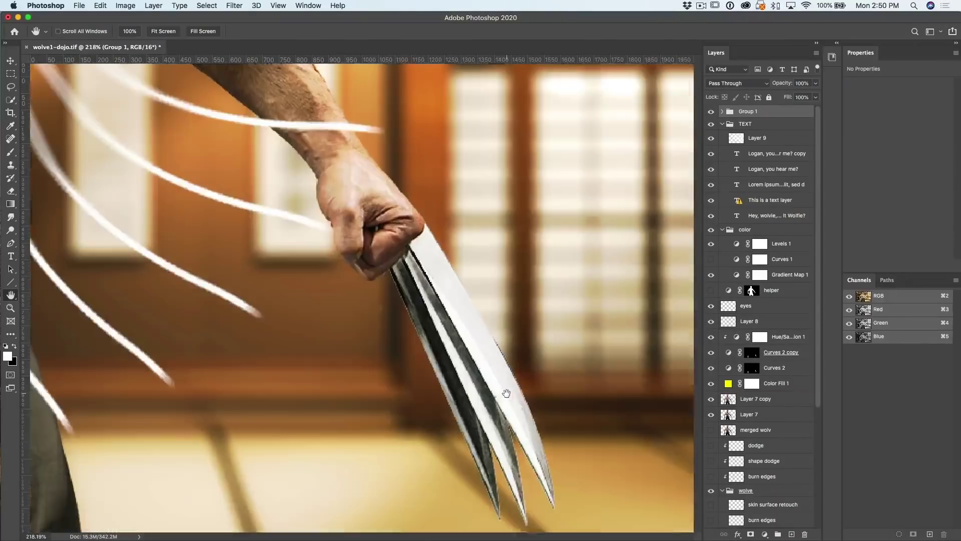
{"action": "key", "text": "h"}
{"action": "left_click_drag", "start_coordinate": [460, 311], "coordinate": [375, 155]}
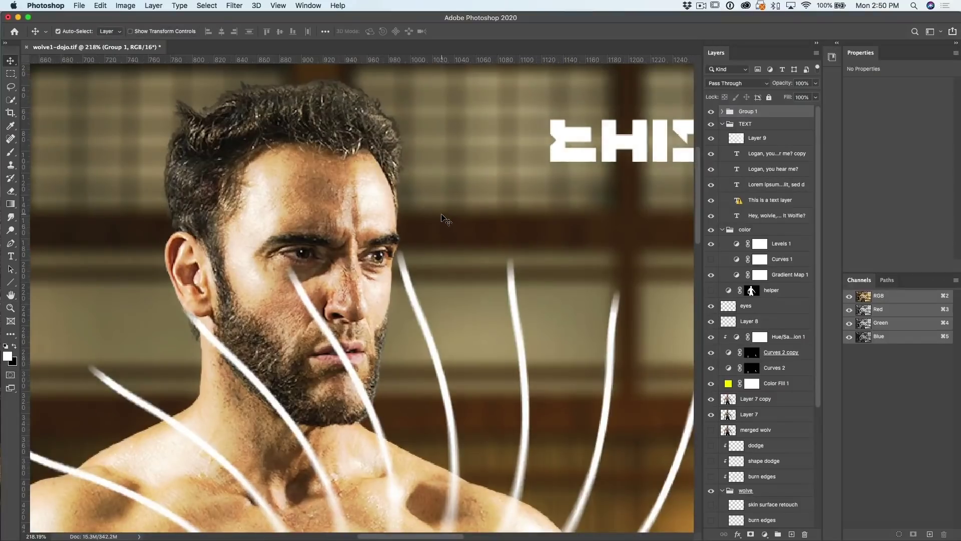
{"action": "key", "text": "super+0"}
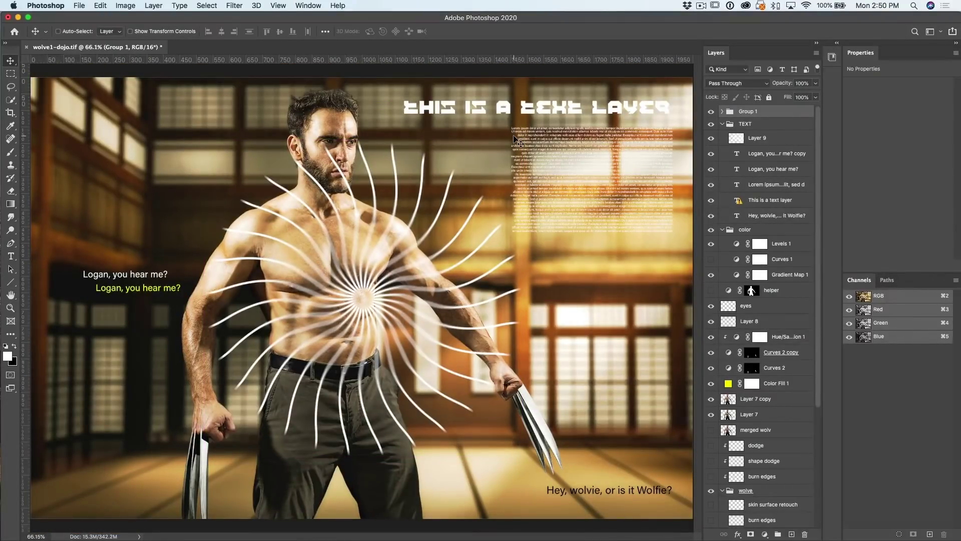
Add a drop shadow to the burst group, coloured black (000000) at 100% opacity.
{"action": "key", "text": "super+Tab"}
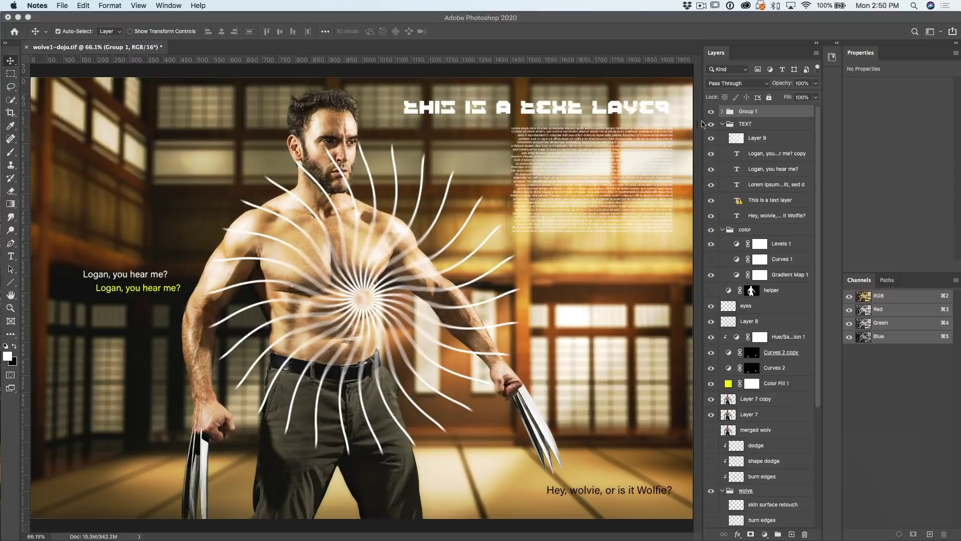
{"action": "left_click", "coordinate": [736, 534]}
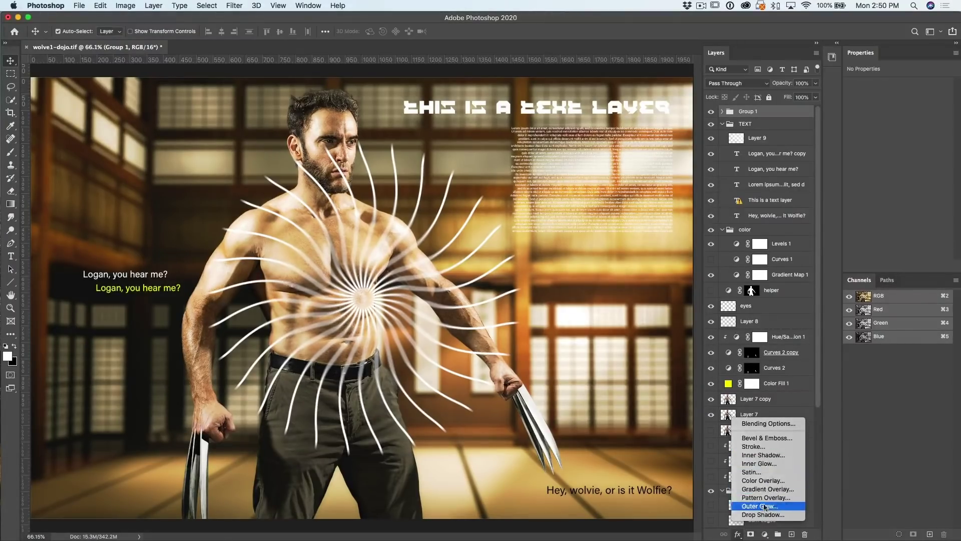
{"action": "left_click", "coordinate": [763, 515]}
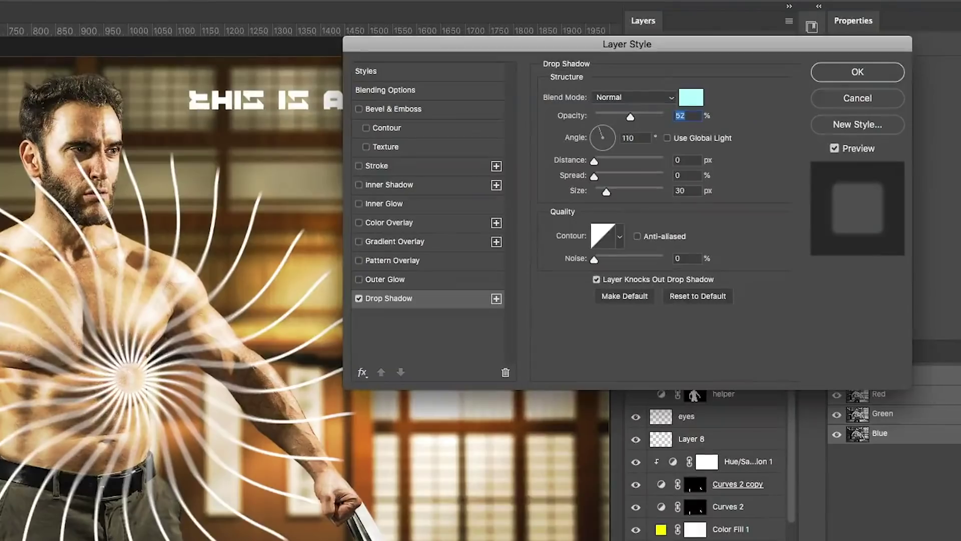
{"action": "left_click", "coordinate": [694, 102]}
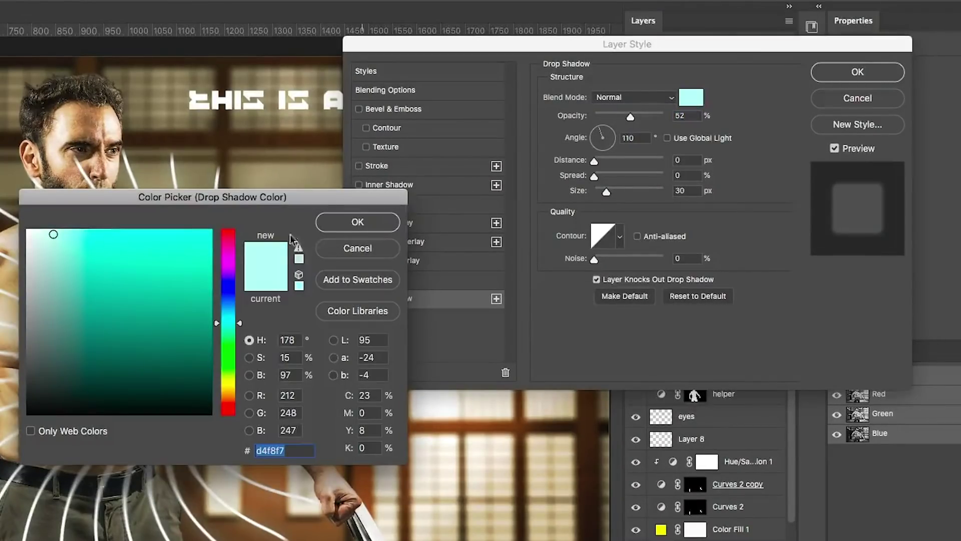
{"action": "left_click_drag", "start_coordinate": [98, 373], "coordinate": [98, 506]}
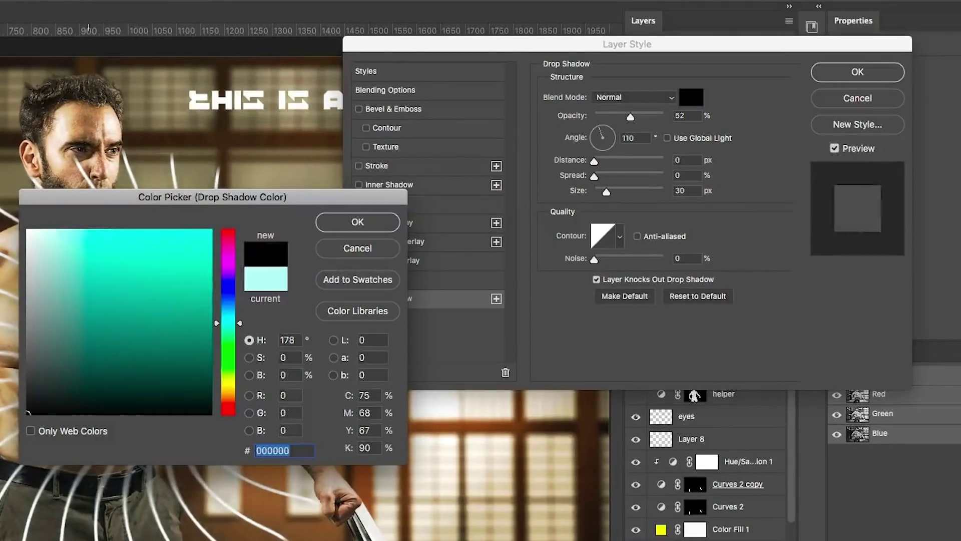
{"action": "left_click", "coordinate": [357, 222]}
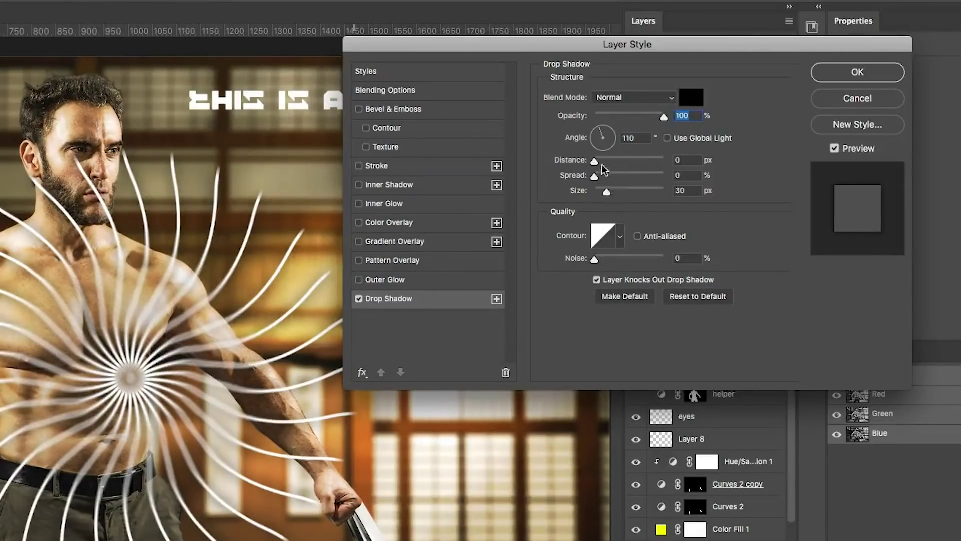
Make the drop shadow hard-edged with a distance of 9 px, a size of 0 px and an angle of -167°.
{"action": "left_click_drag", "start_coordinate": [595, 162], "coordinate": [594, 191]}
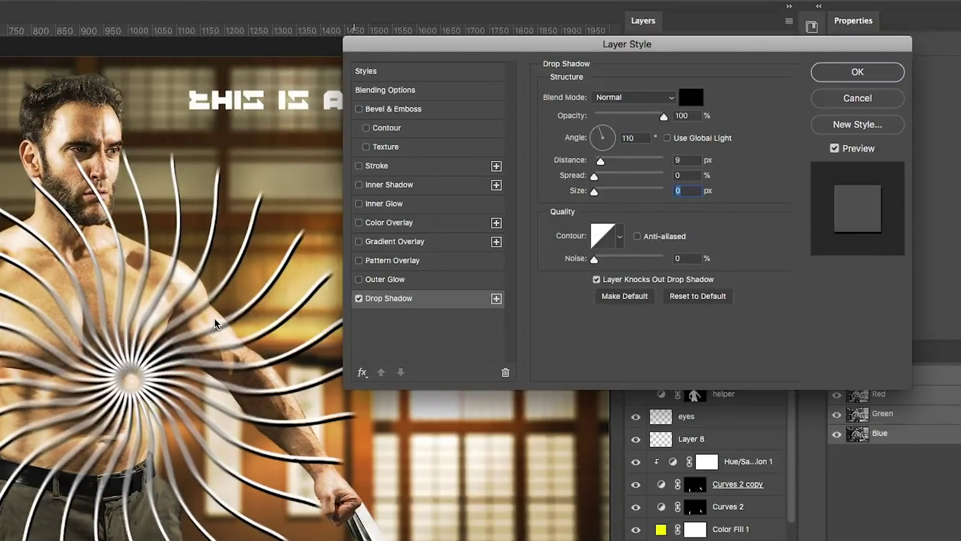
{"action": "left_click_drag", "start_coordinate": [600, 136], "coordinate": [594, 144]}
{"action": "key", "text": "shift+Tab"}
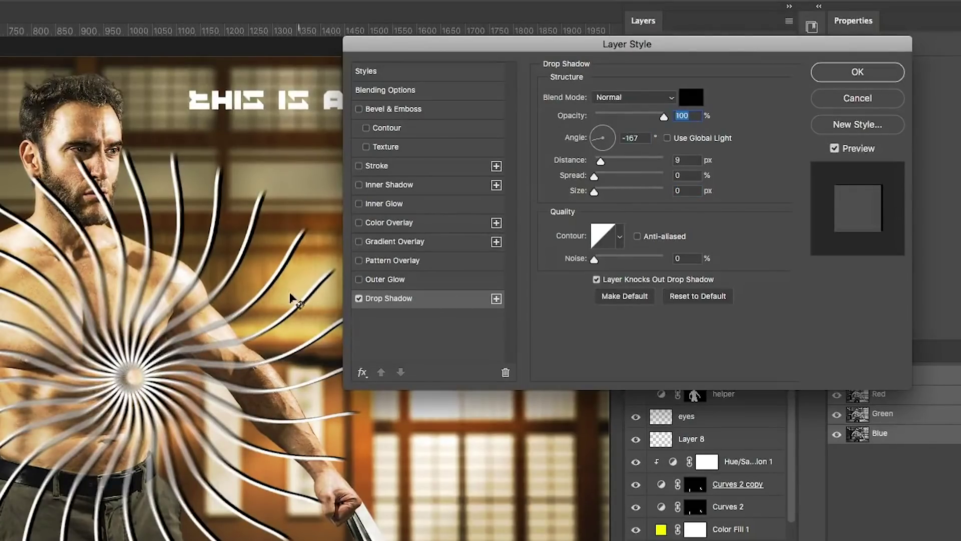
Reposition the shadow directly on the canvas to an angle of -71° and a distance of 3 px, and apply the style.
{"action": "mouse_move", "coordinate": [281, 284]}
{"action": "left_mouse_down"}
{"action": "mouse_move", "coordinate": [295, 325]}
{"action": "mouse_move", "coordinate": [253, 262]}
{"action": "mouse_move", "coordinate": [271, 273]}
{"action": "left_mouse_up"}
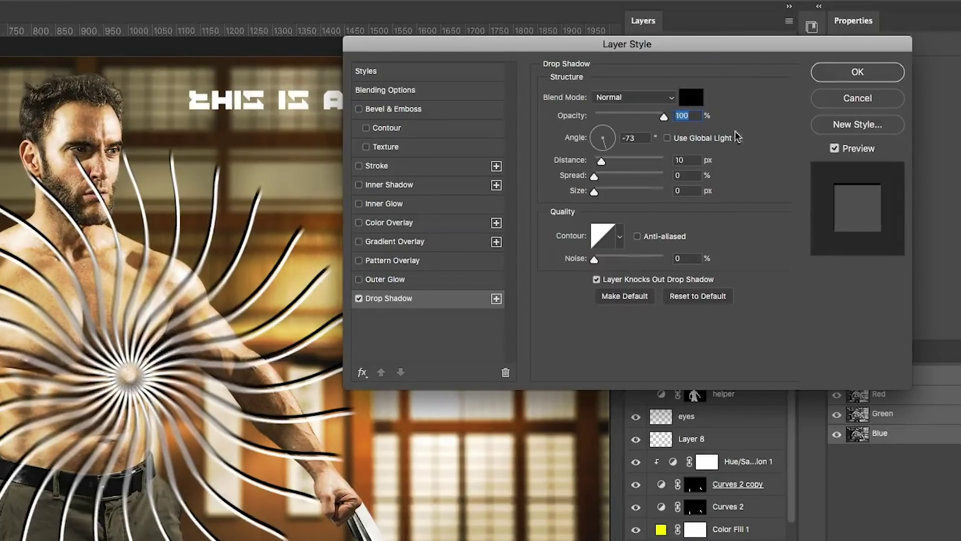
{"action": "left_click_drag", "start_coordinate": [253, 304], "coordinate": [250, 307]}
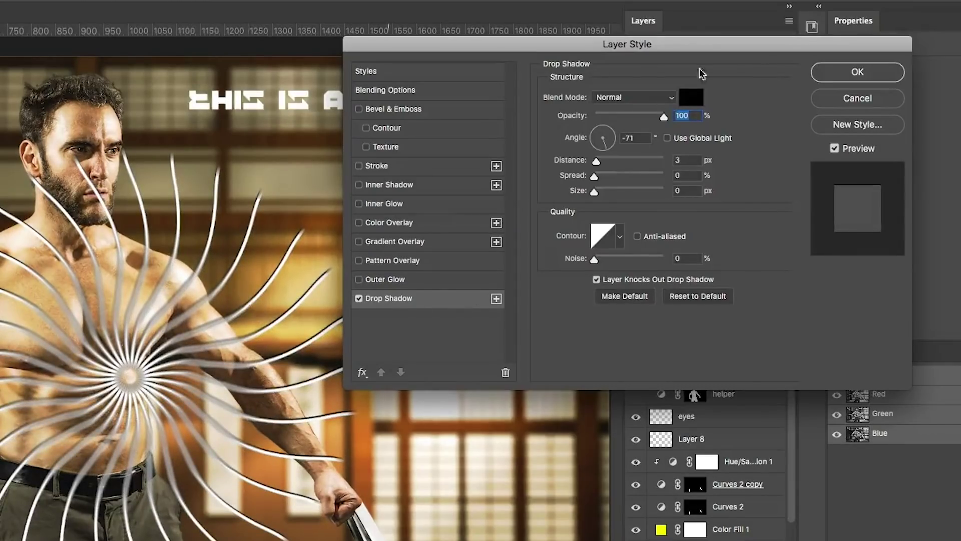
{"action": "left_click", "coordinate": [857, 72]}
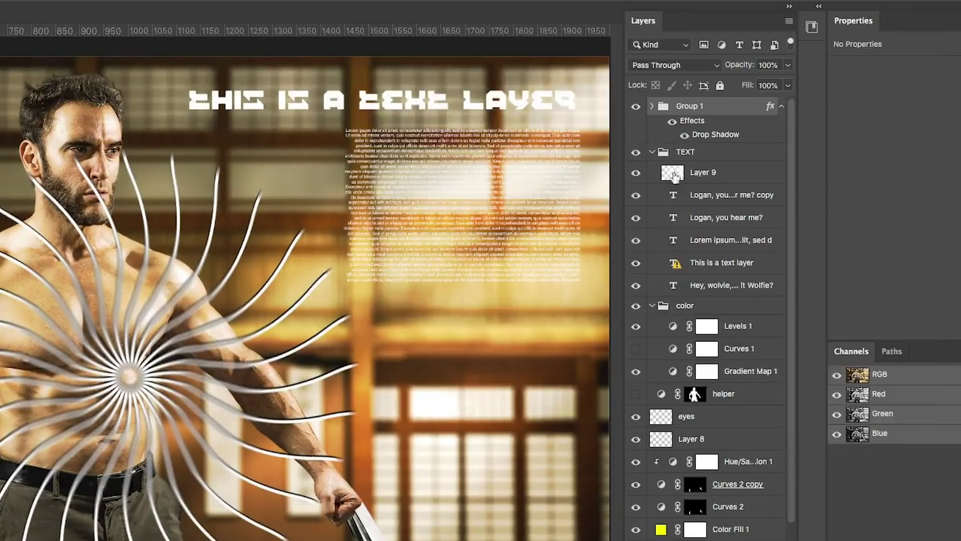
Reopen the group's drop shadow, reposition it on the canvas to -26° at a distance of 4 px, and adjust its size.
{"action": "double_click", "coordinate": [713, 135]}
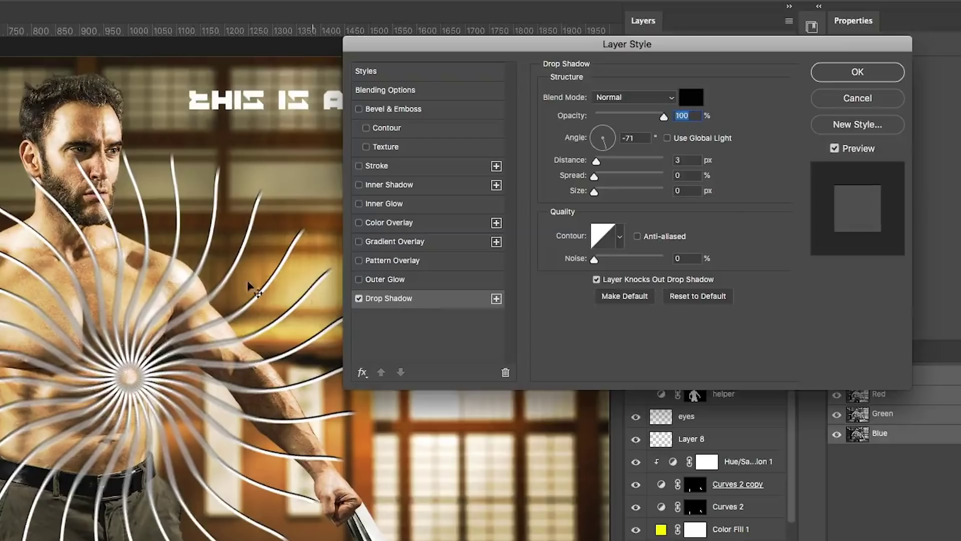
{"action": "left_click_drag", "start_coordinate": [245, 253], "coordinate": [225, 246]}
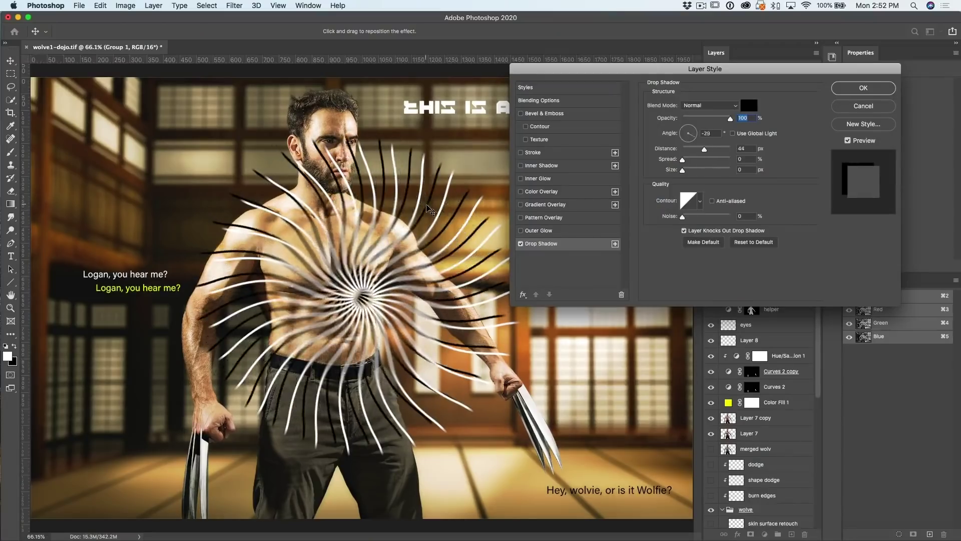
{"action": "left_click_drag", "start_coordinate": [427, 208], "coordinate": [438, 214]}
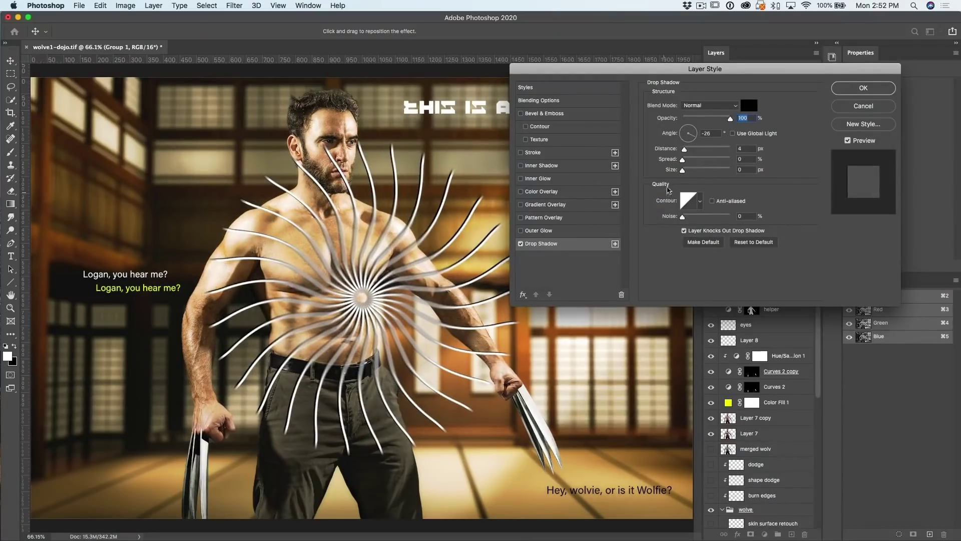
{"action": "left_click_drag", "start_coordinate": [684, 172], "coordinate": [688, 175]}
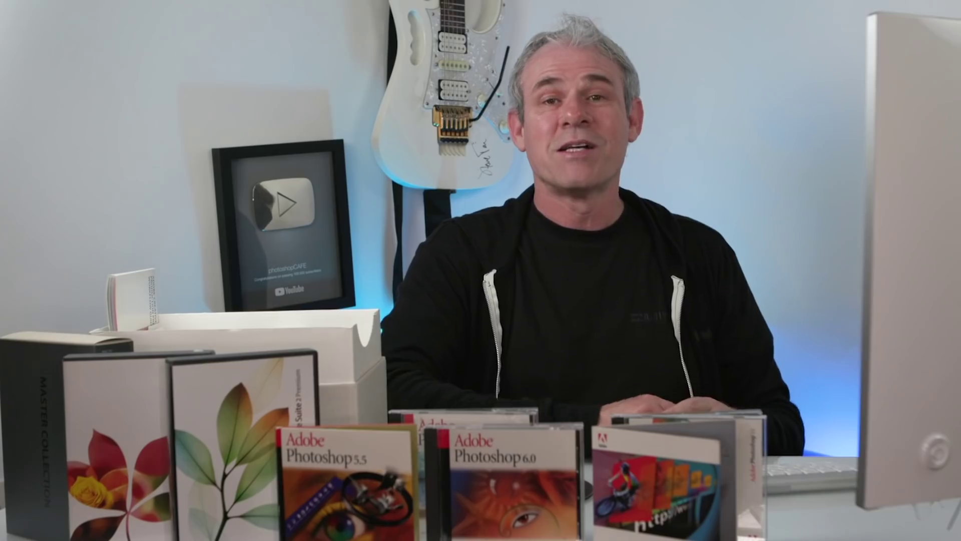